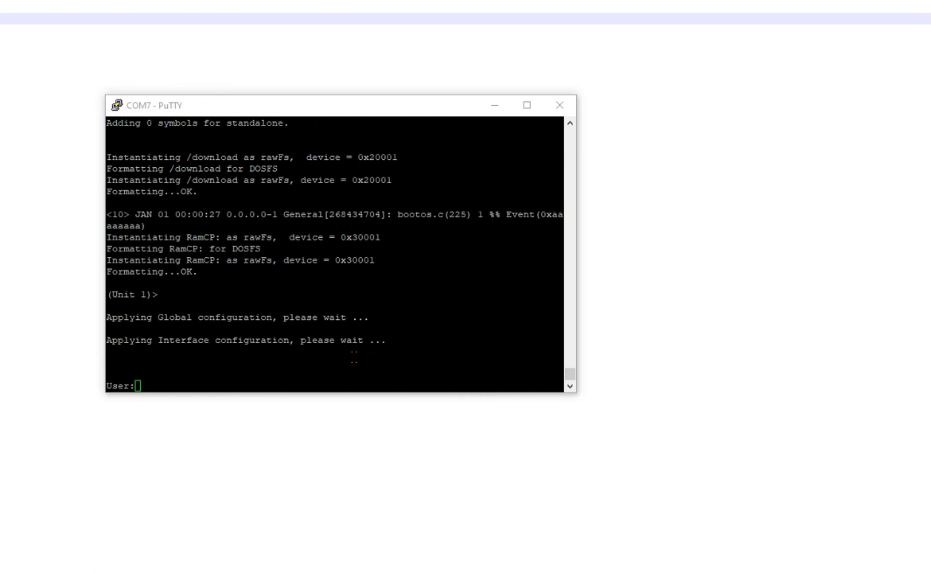
Step: Log in to the switch as admin with a blank password, enable privileged mode, and enter vlan database
{"action": "key", "text": "alt+Tab"}
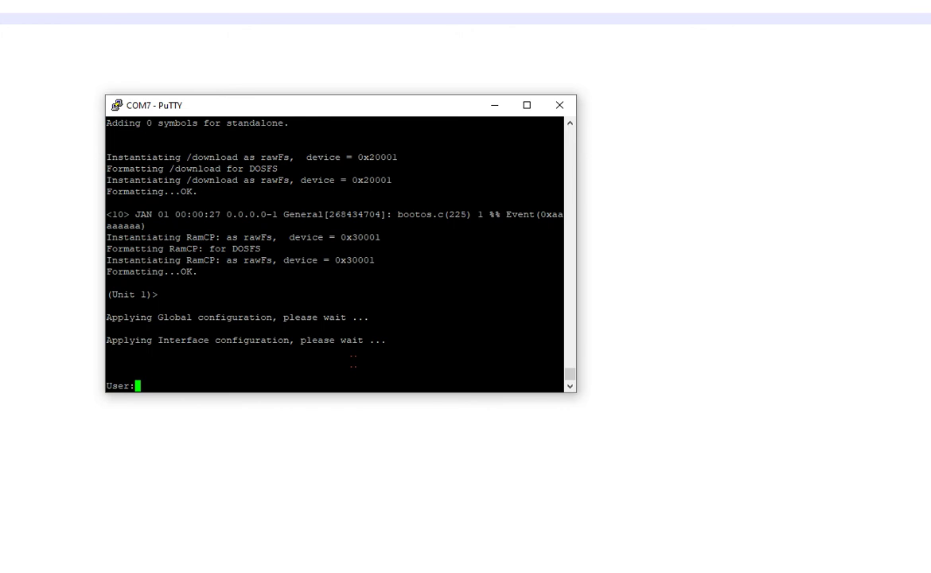
{"action": "type", "text": "admin"}
{"action": "key", "text": "Return"}
{"action": "key", "text": "Return"}
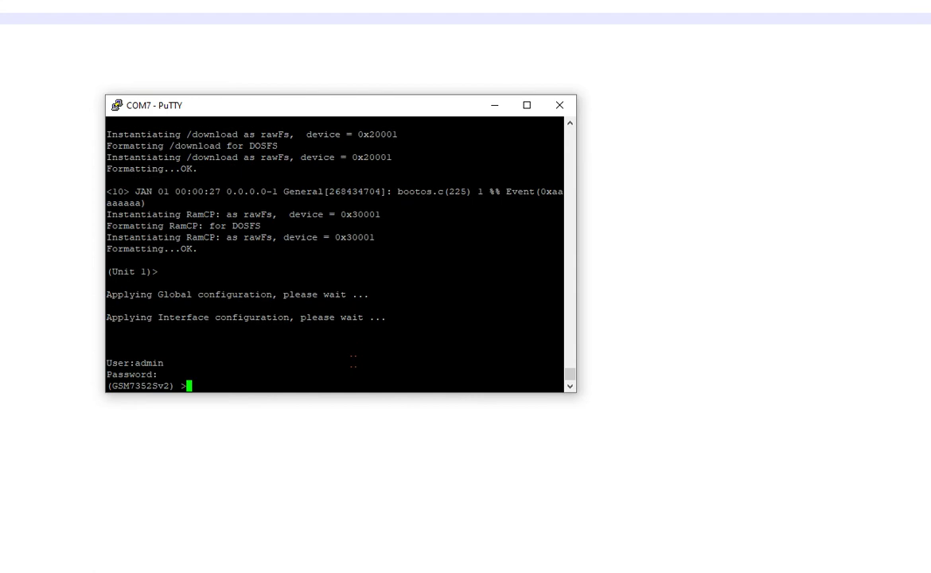
{"action": "type", "text": "en"}
{"action": "key", "text": "Return"}
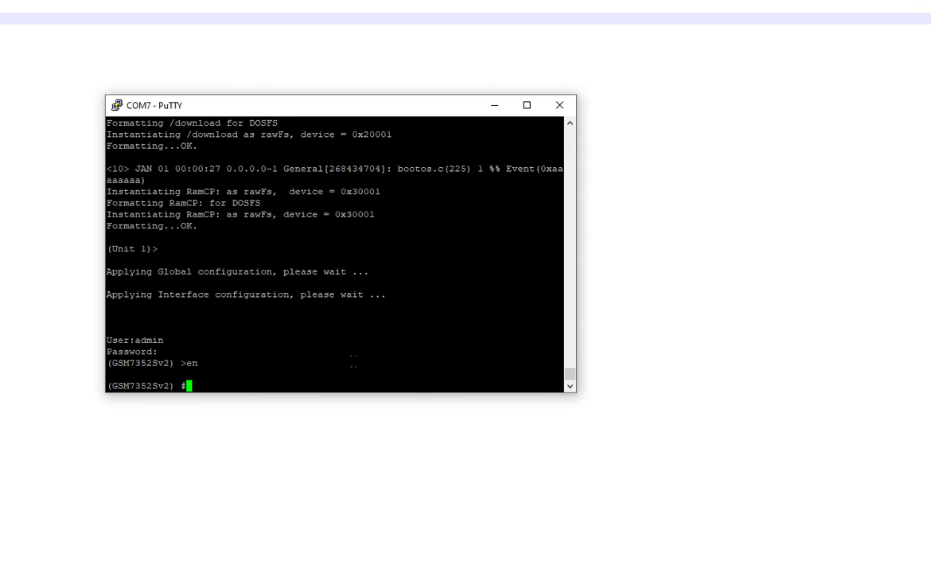
{"action": "type", "text": "vlan database"}
Step: In the VLAN database, create VLANs 10 and 20 with routing enabled on each
{"action": "key", "text": "Return"}
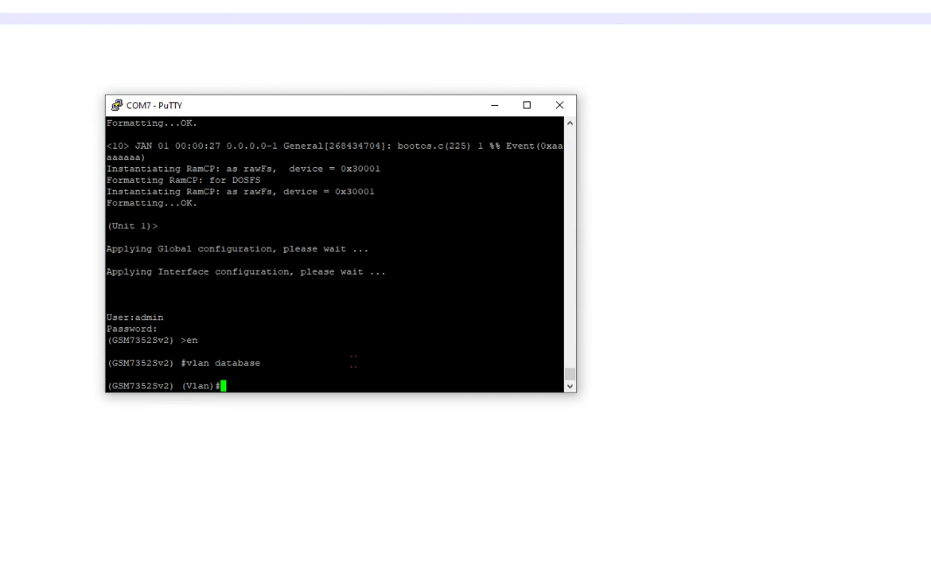
{"action": "type", "text": "vlan 10"}
{"action": "key", "text": "Return"}
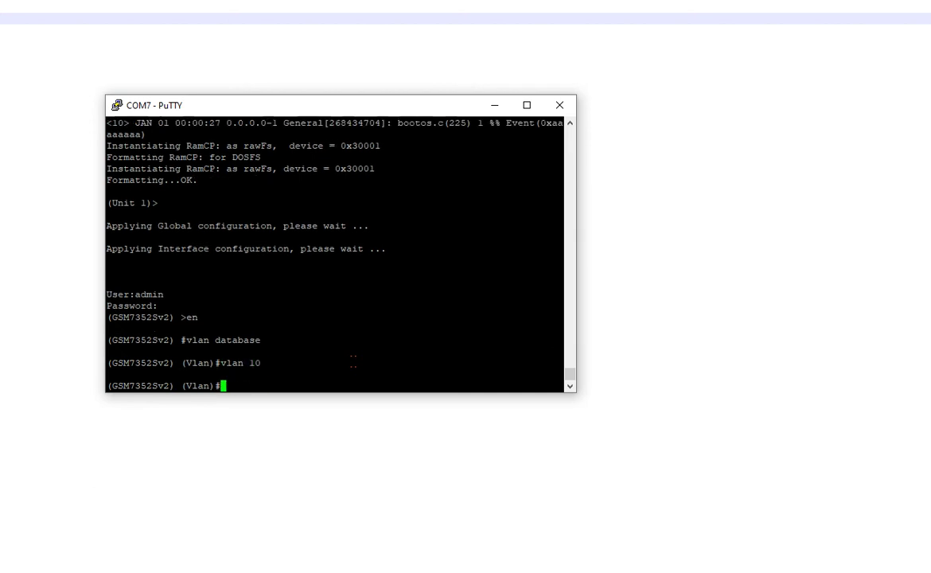
{"action": "type", "text": "vlan routing 10"}
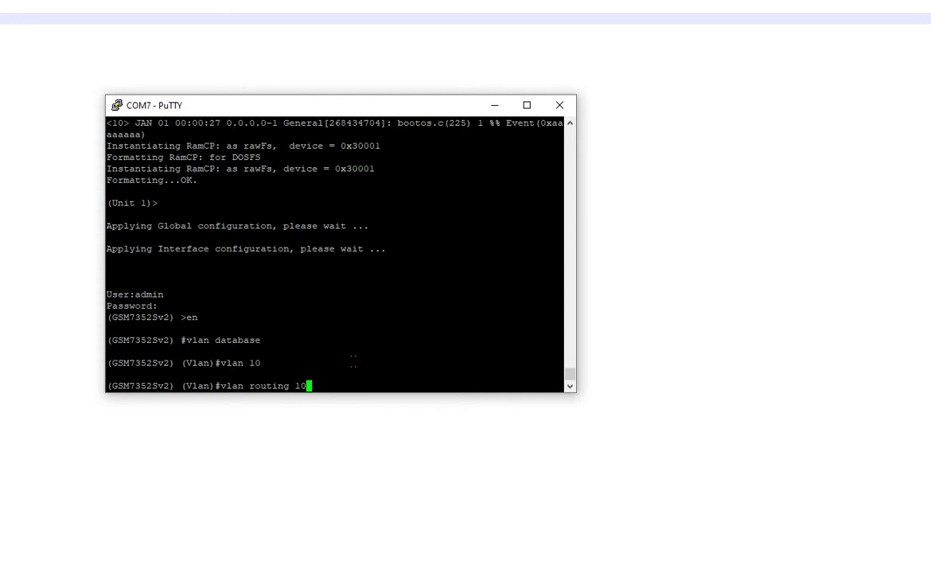
{"action": "key", "text": "Return"}
{"action": "type", "text": "vlan 20"}
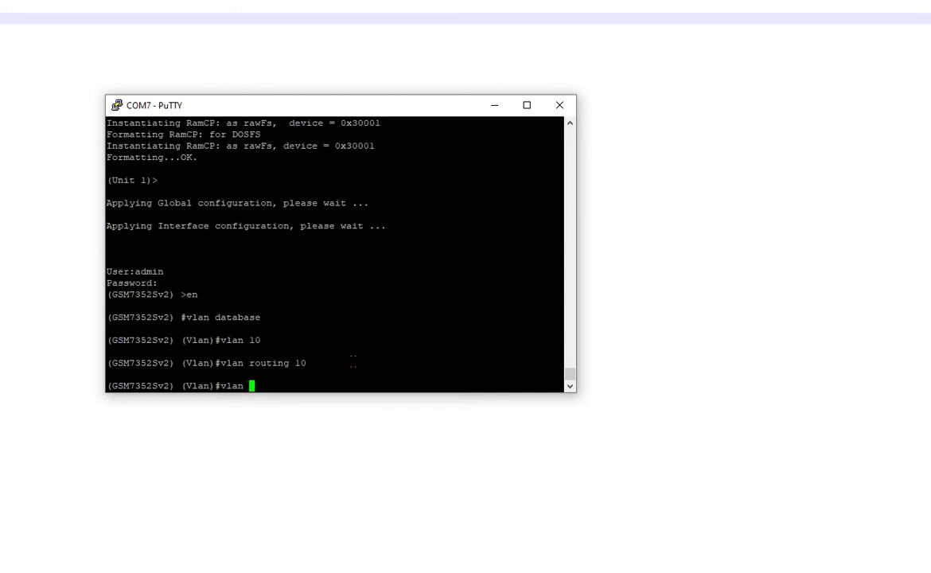
{"action": "key", "text": "Return"}
{"action": "type", "text": "vlan rou"}
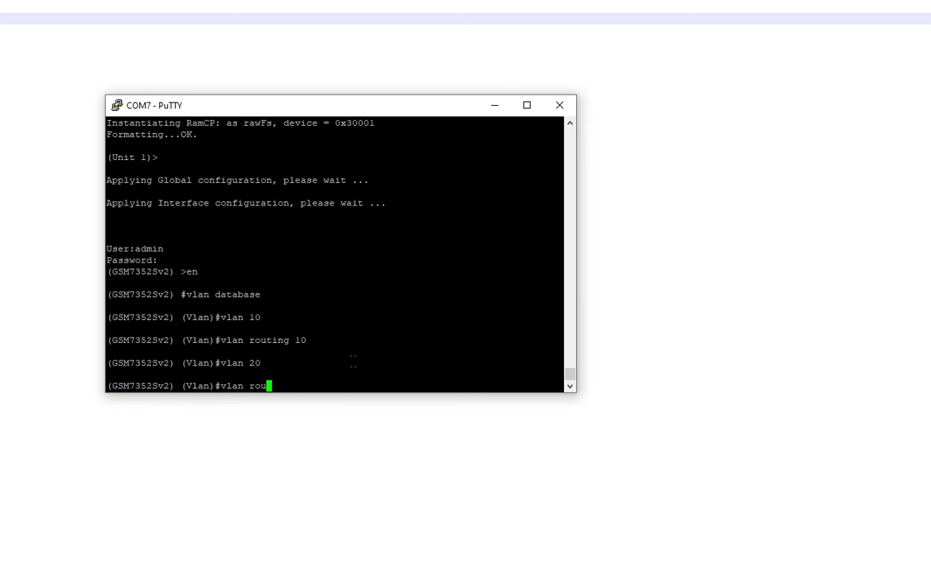
{"action": "type", "text": "ting 20"}
{"action": "key", "text": "Return"}
Step: Create VLANs 30 and 40 with vlan routing enabled on each
{"action": "type", "text": "vlan "}
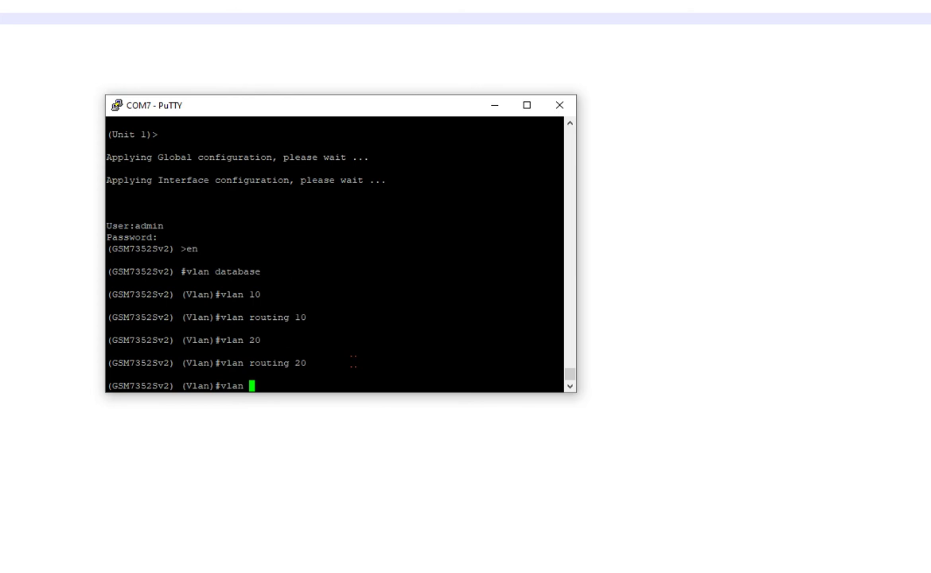
{"action": "type", "text": "30"}
{"action": "key", "text": "Return"}
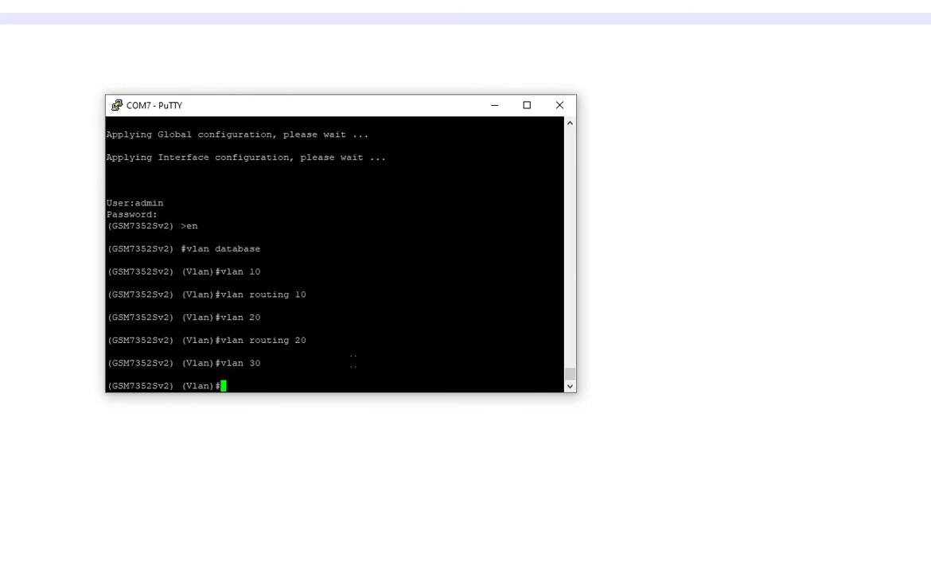
{"action": "type", "text": "vlan routing 30"}
{"action": "key", "text": "Return"}
{"action": "type", "text": "vlan "}
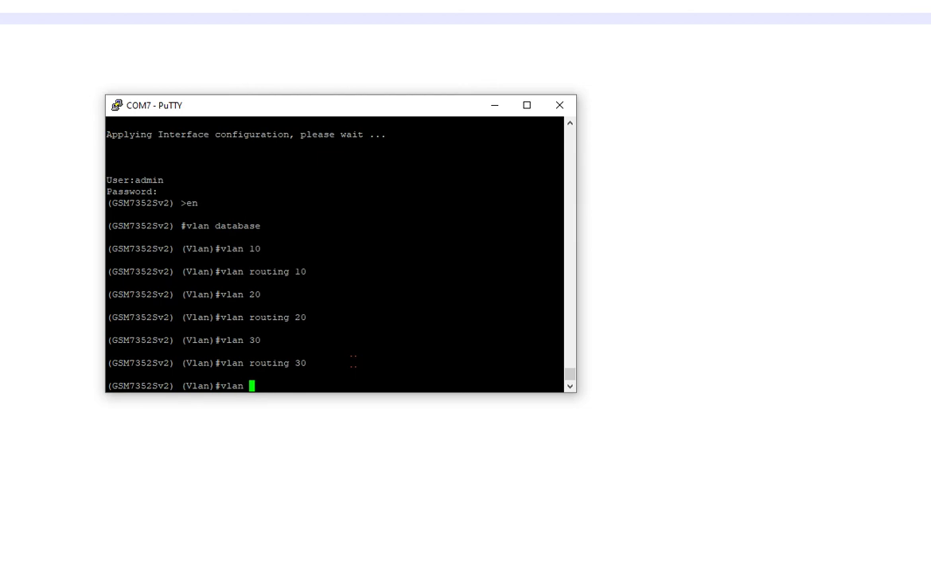
{"action": "type", "text": "40"}
{"action": "key", "text": "Return"}
{"action": "type", "text": "vlan routing 40"}
{"action": "key", "text": "Return"}
Step: Create VLAN 50 and enable vlan routing 50
{"action": "type", "text": "vlan 40"}
{"action": "key", "text": "BackSpace"}
{"action": "key", "text": "BackSpace"}
{"action": "type", "text": "50"}
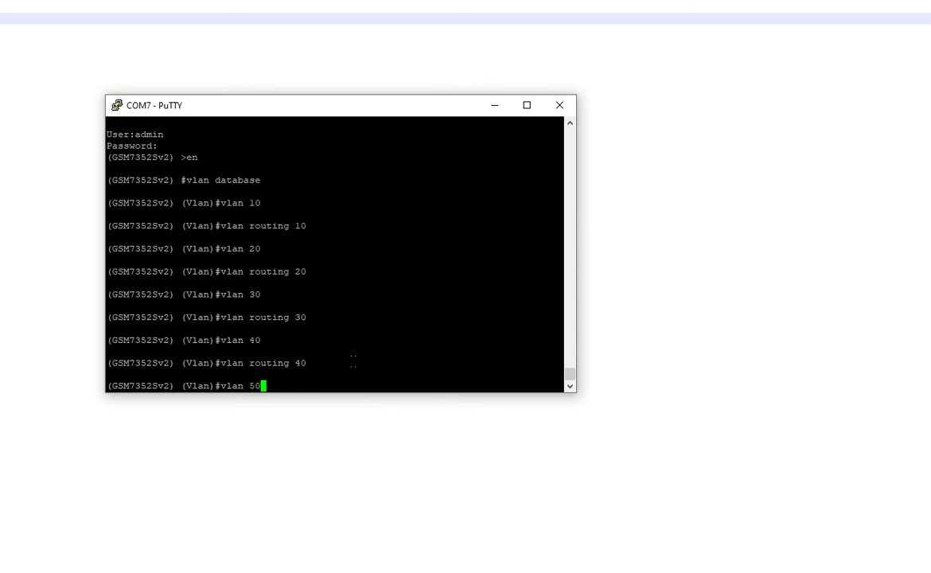
{"action": "key", "text": "Return"}
{"action": "type", "text": "vlan "}
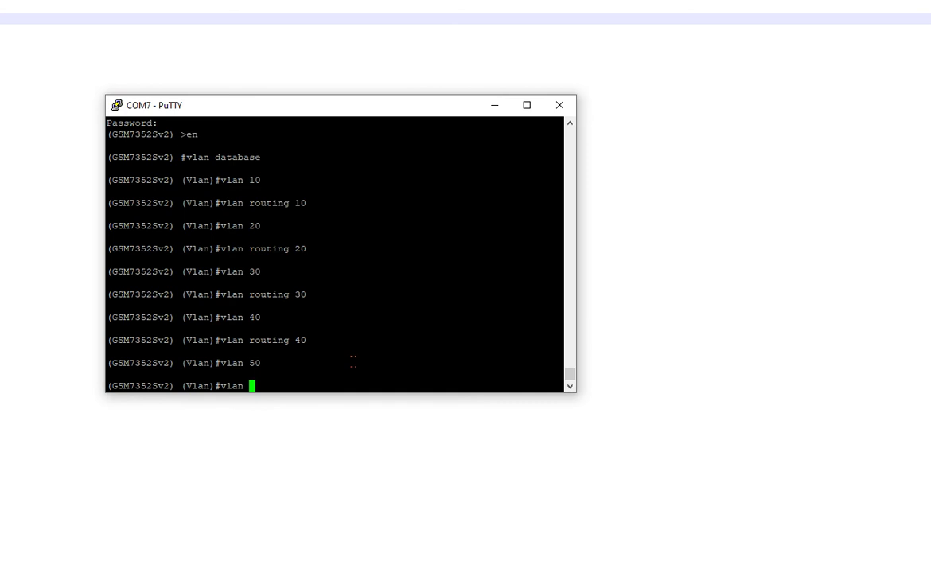
{"action": "type", "text": "routing 50"}
{"action": "key", "text": "Return"}
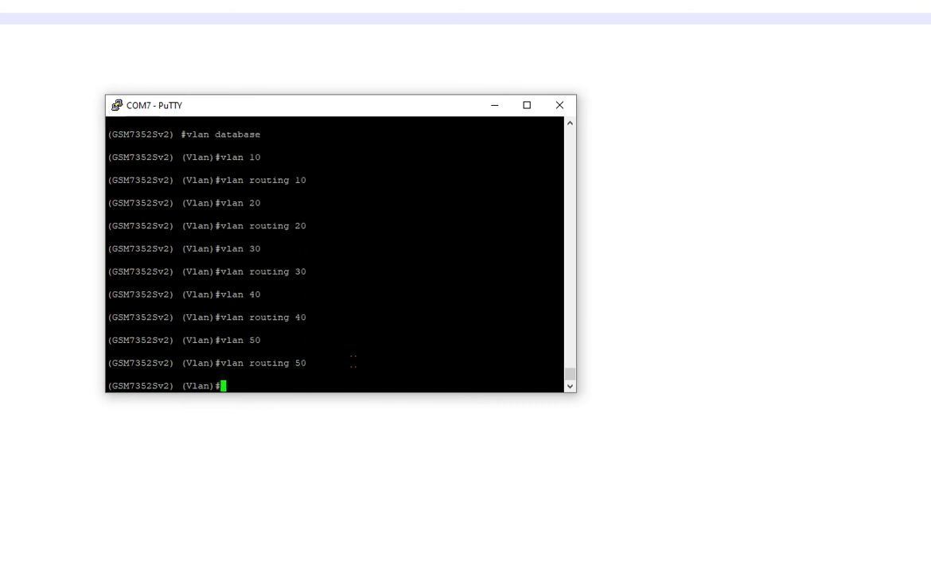
Step: Exit the VLAN database and save system:running-config to nvram:startup-config, confirming with y
{"action": "type", "text": "exit"}
{"action": "key", "text": "Return"}
{"action": "type", "text": "copy system:running-config nvram:startup-config"}
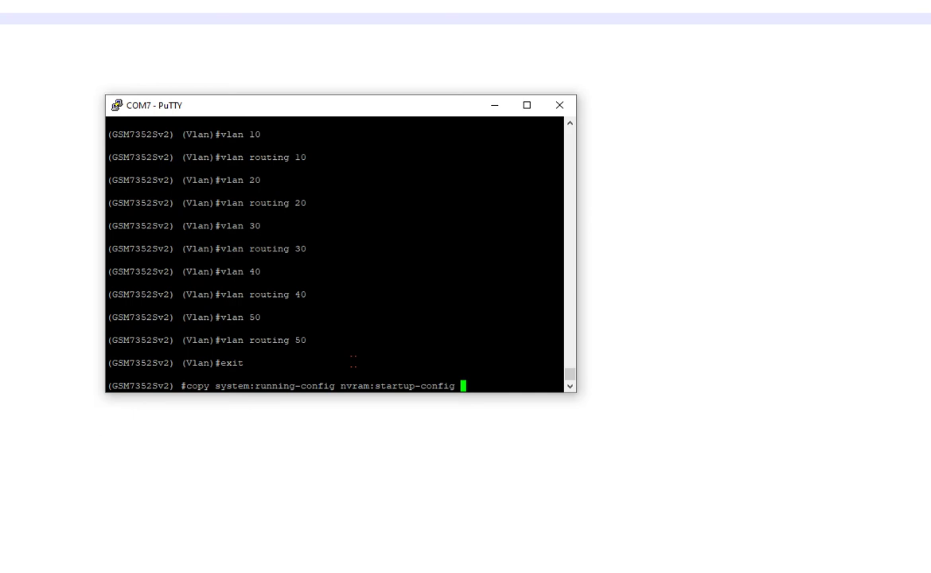
{"action": "type", "text": "copy ru st"}
{"action": "key", "text": "BackSpace"}
{"action": "key", "text": "BackSpace"}
{"action": "key", "text": "BackSpace"}
{"action": "key", "text": "BackSpace"}
{"action": "key", "text": "BackSpace"}
{"action": "key", "text": "BackSpace"}
{"action": "key", "text": "BackSpace"}
{"action": "key", "text": "BackSpace"}
{"action": "key", "text": "BackSpace"}
{"action": "key", "text": "BackSpace"}
{"action": "key", "text": "Return"}
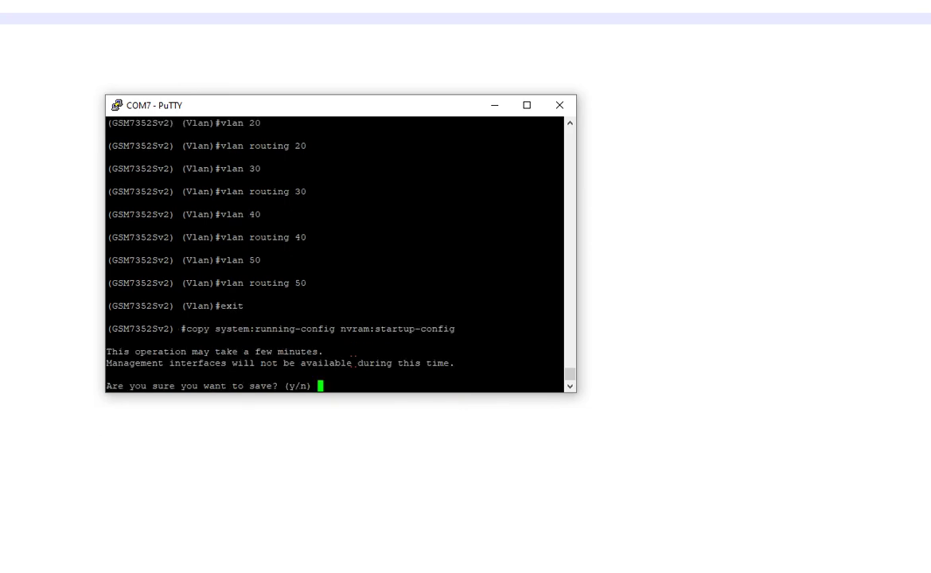
{"action": "type", "text": "y"}
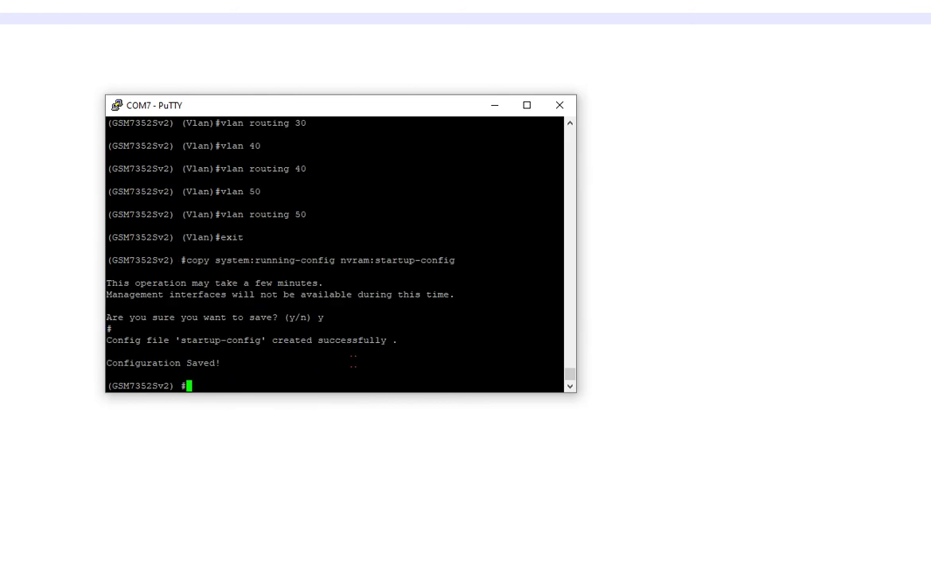
{"action": "type", "text": "show running-config"}
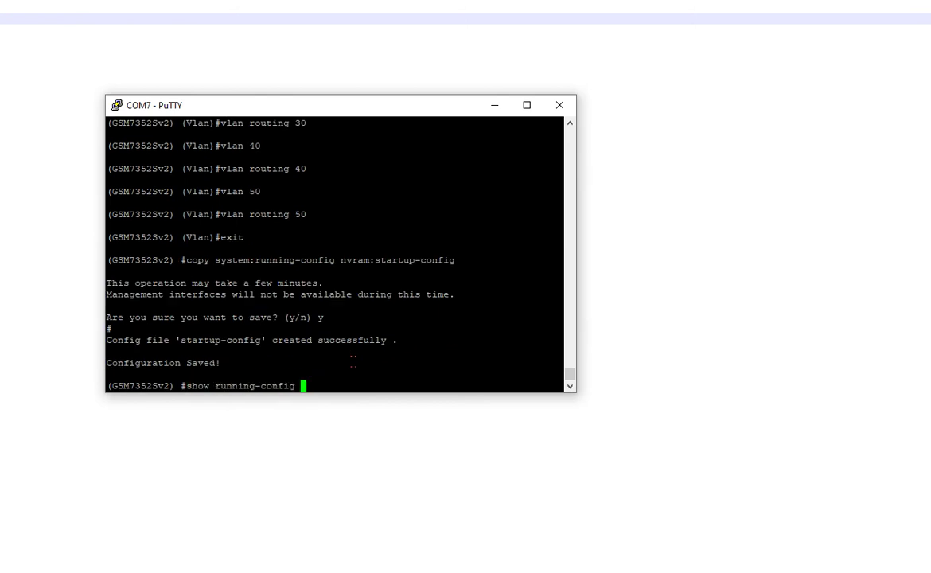
Step: Show running-config and review the routing-enabled interface vlan 20–50 blocks
{"action": "key", "text": "Return"}
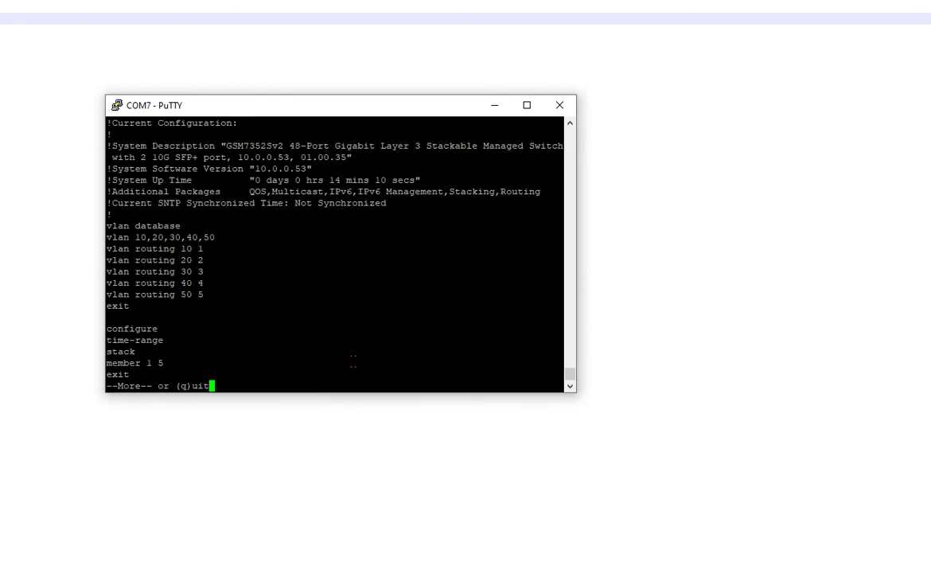
{"action": "key", "text": "space"}
{"action": "key", "text": "space"}
{"action": "key", "text": "space"}
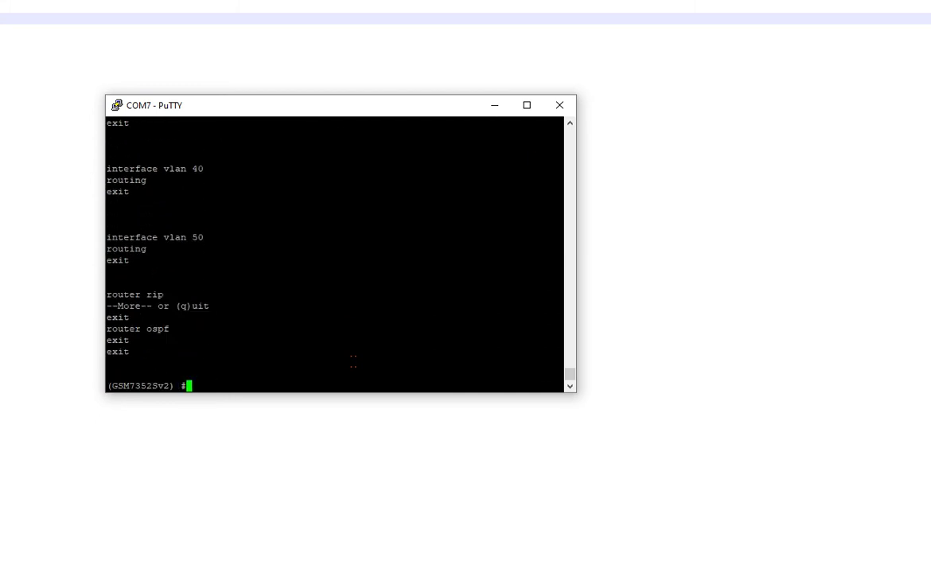
{"action": "left_click_drag", "start_coordinate": [170, 225], "coordinate": [170, 230]}
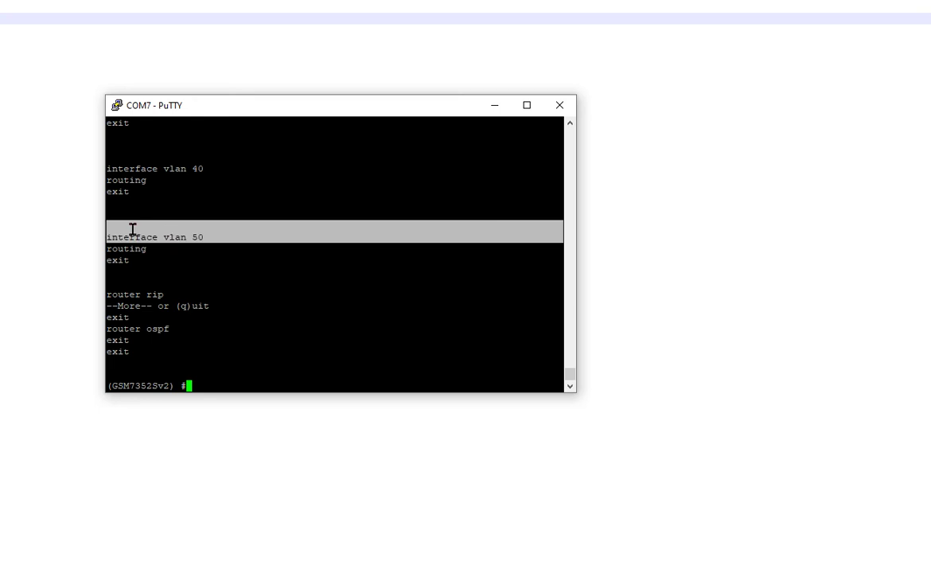
{"action": "left_click_drag", "start_coordinate": [132, 230], "coordinate": [140, 249]}
{"action": "left_click_drag", "start_coordinate": [253, 238], "coordinate": [112, 237]}
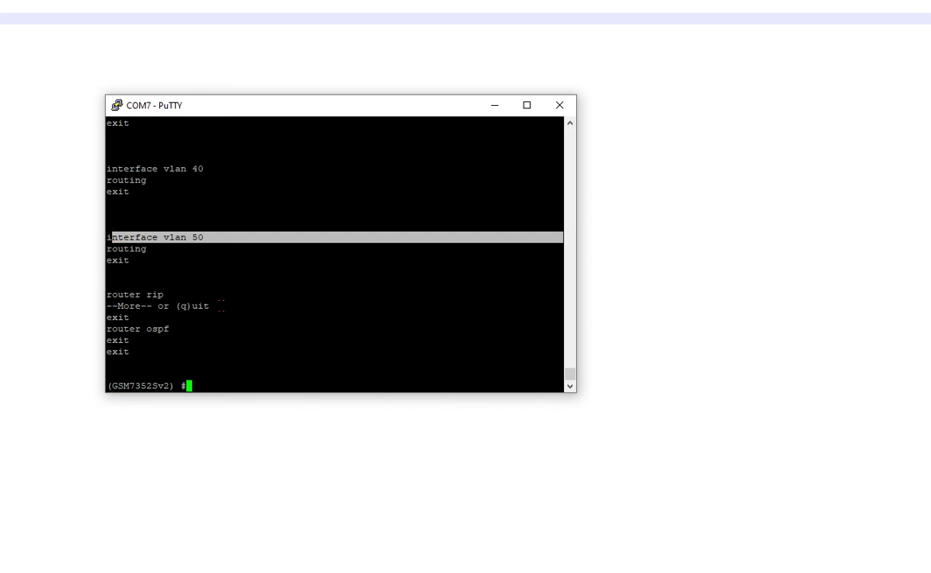
{"action": "left_click", "coordinate": [167, 261]}
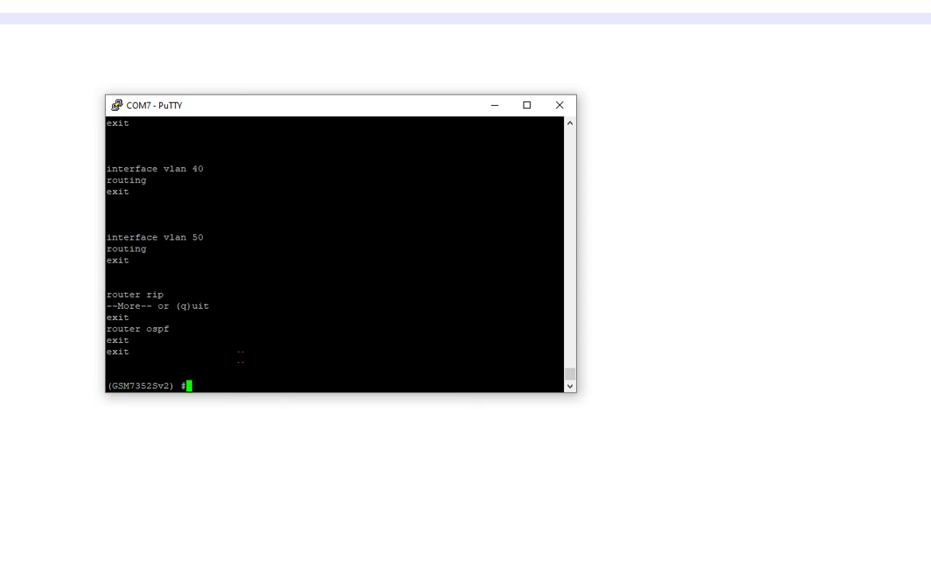
{"action": "scroll", "coordinate": [340, 255], "scroll_direction": "up", "scroll_amount": 20}
{"action": "scroll", "coordinate": [341, 254], "scroll_direction": "down", "scroll_amount": 4}
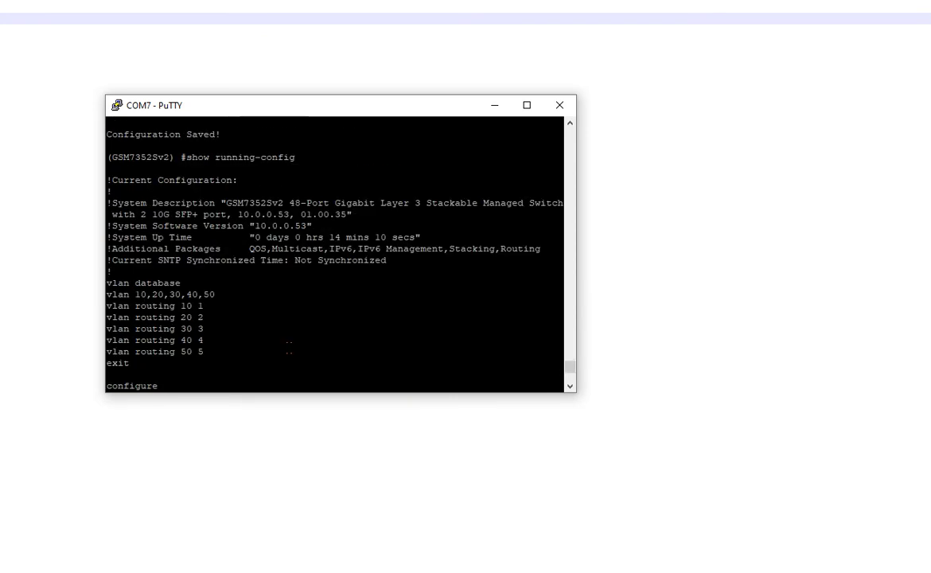
{"action": "scroll", "coordinate": [340, 254], "scroll_direction": "down", "scroll_amount": 4}
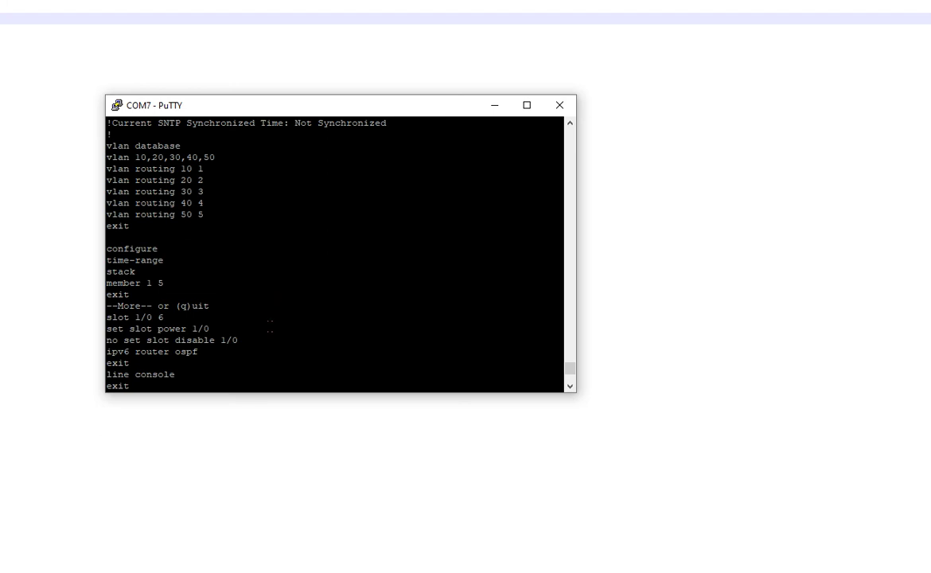
{"action": "scroll", "coordinate": [341, 255], "scroll_direction": "down", "scroll_amount": 8}
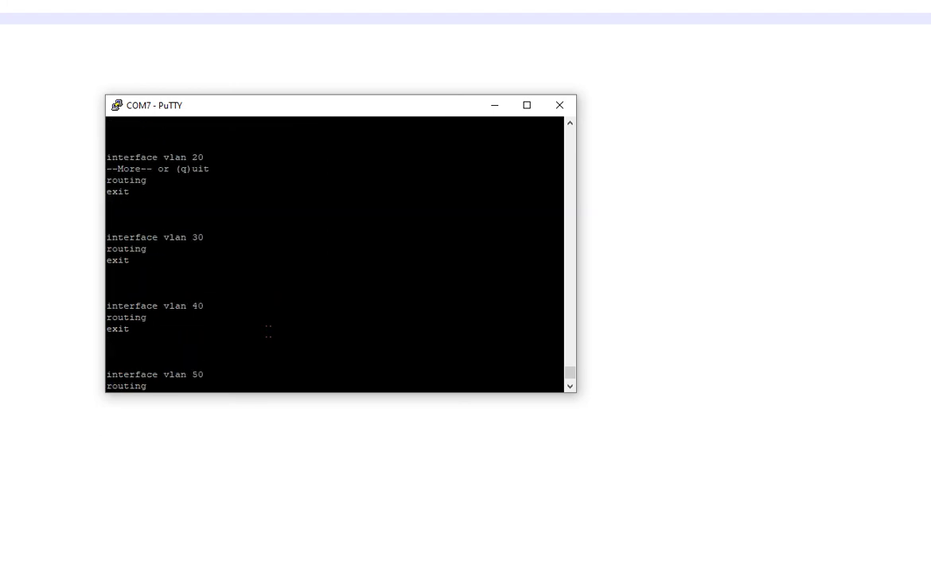
Step: Enable ip routing globally in configure mode, then exit
{"action": "scroll", "coordinate": [340, 255], "scroll_direction": "down", "scroll_amount": 4}
{"action": "type", "text": "configure"}
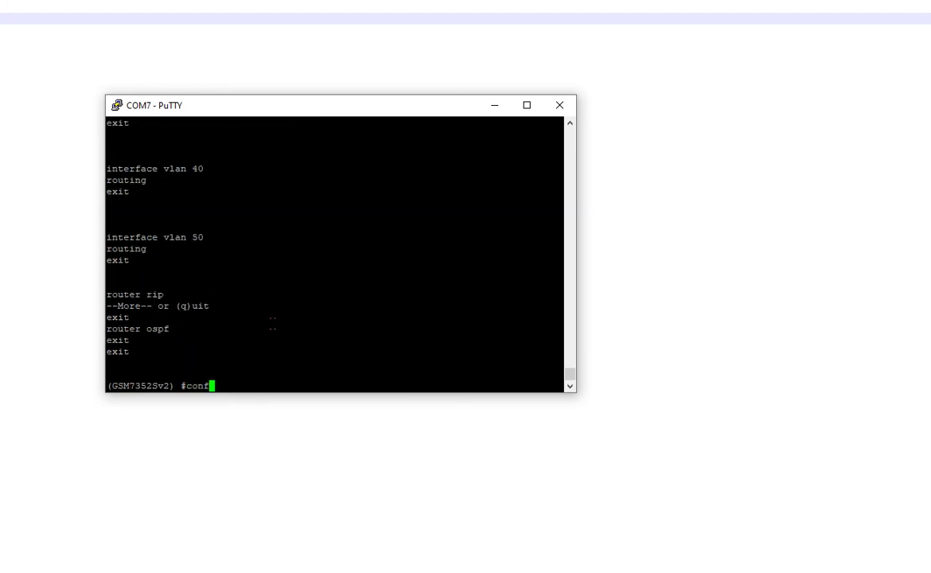
{"action": "key", "text": "Return"}
{"action": "type", "text": "ip rou"}
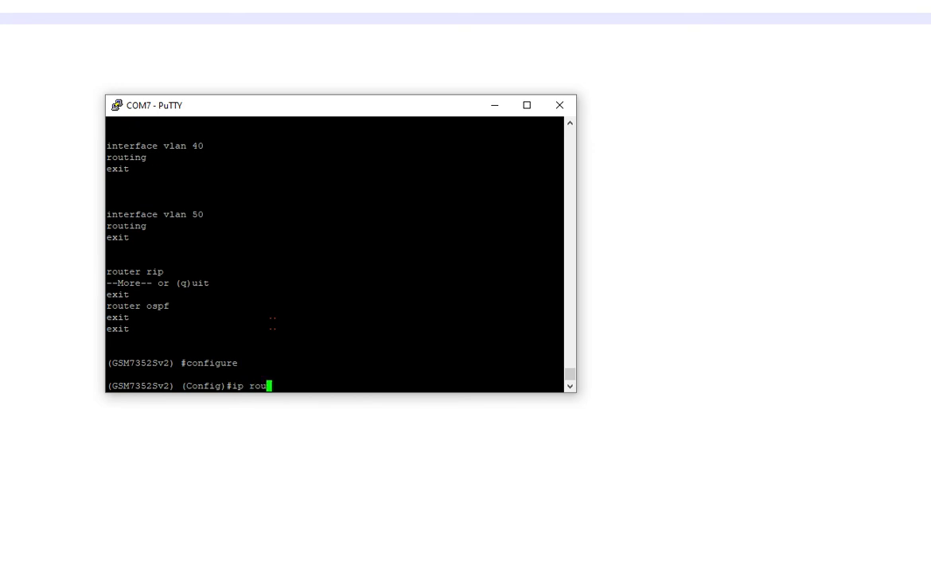
{"action": "type", "text": "ting"}
{"action": "key", "text": "BackSpace"}
{"action": "key", "text": "BackSpace"}
{"action": "key", "text": "BackSpace"}
{"action": "type", "text": "ing"}
{"action": "key", "text": "Return"}
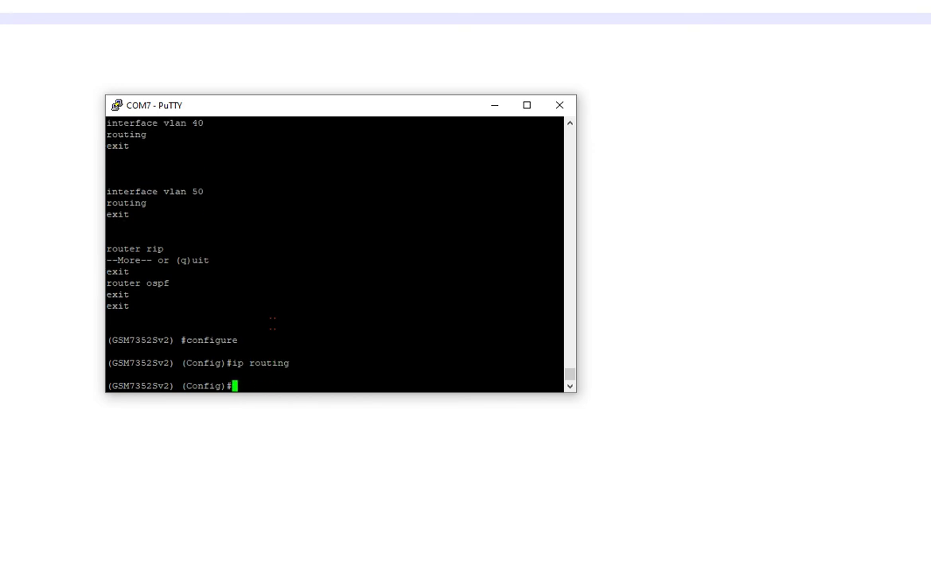
{"action": "type", "text": "exit"}
{"action": "key", "text": "Return"}
Step: Run show run and page to the end, confirming the ip routing line appears
{"action": "type", "text": "show run"}
{"action": "key", "text": "Return"}
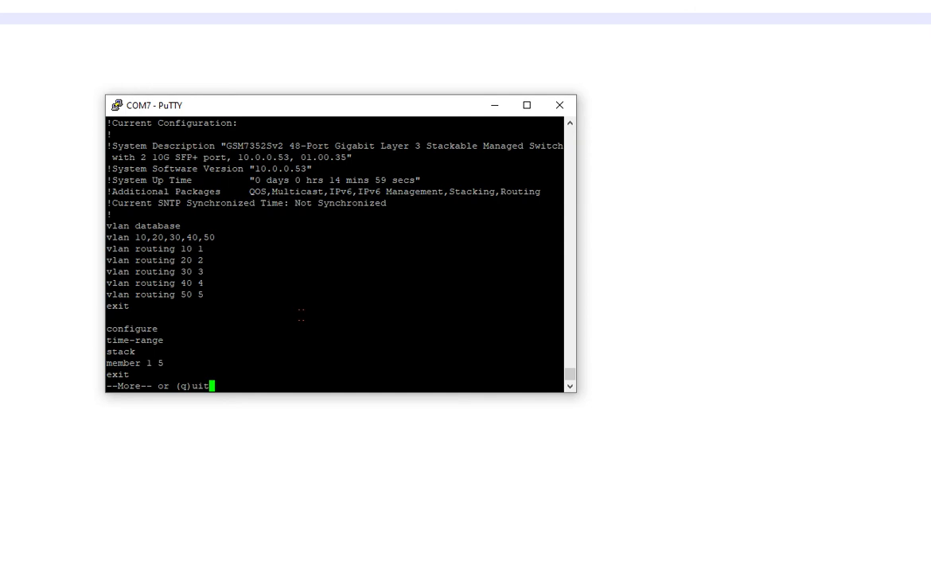
{"action": "key", "text": "space"}
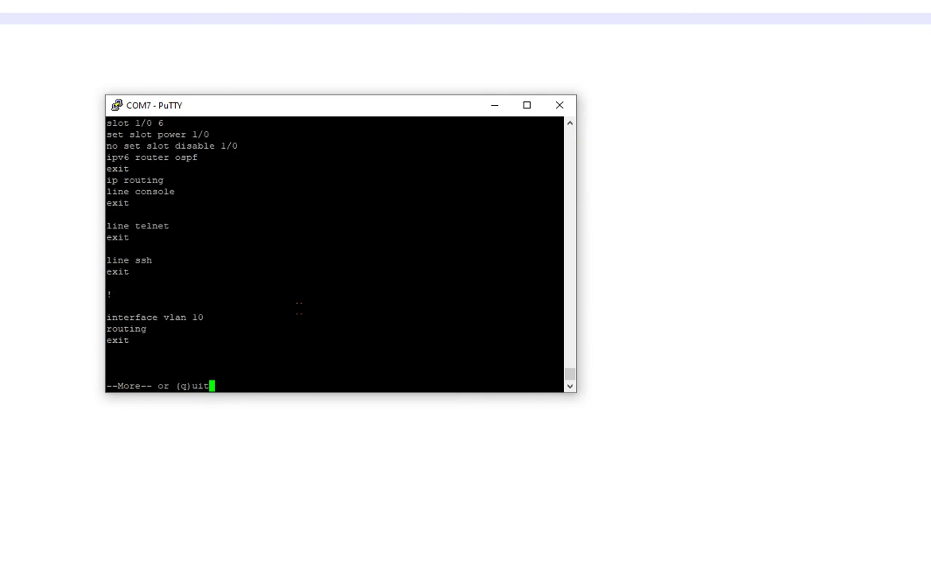
{"action": "left_click_drag", "start_coordinate": [184, 183], "coordinate": [117, 169]}
{"action": "left_click", "coordinate": [119, 168]}
{"action": "key", "text": "space"}
{"action": "key", "text": "space"}
{"action": "left_click_drag", "start_coordinate": [106, 248], "coordinate": [106, 225]}
{"action": "left_click", "coordinate": [181, 253]}
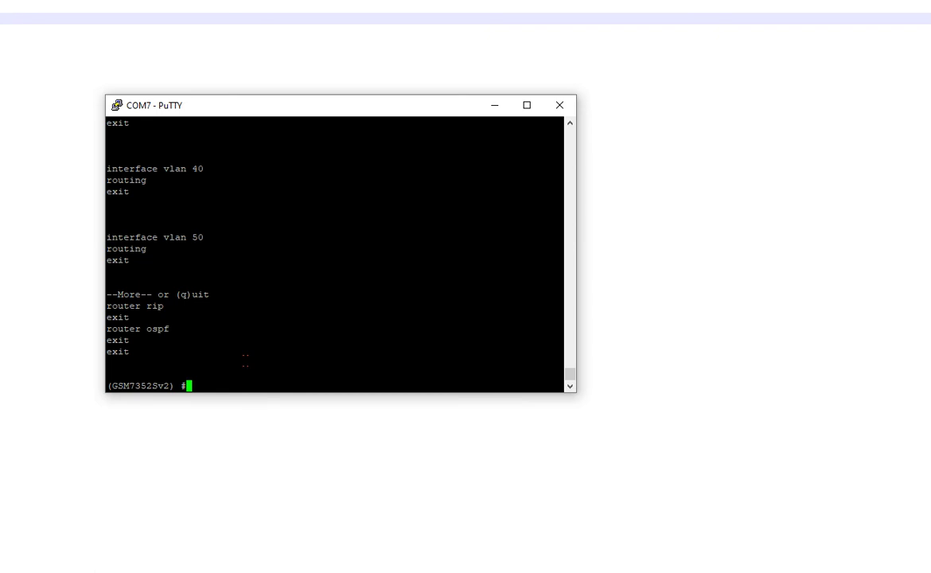
Step: Assign interface vlan 10 the address 10.0.10.254 /24
{"action": "type", "text": "conf"}
{"action": "key", "text": "Return"}
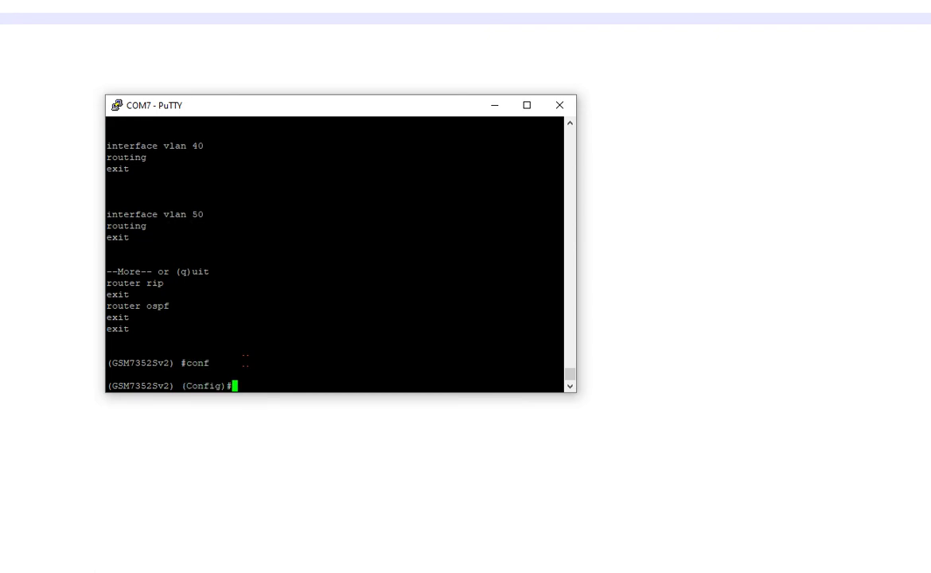
{"action": "type", "text": "interface vlan 10"}
{"action": "key", "text": "Return"}
{"action": "type", "text": "ip add"}
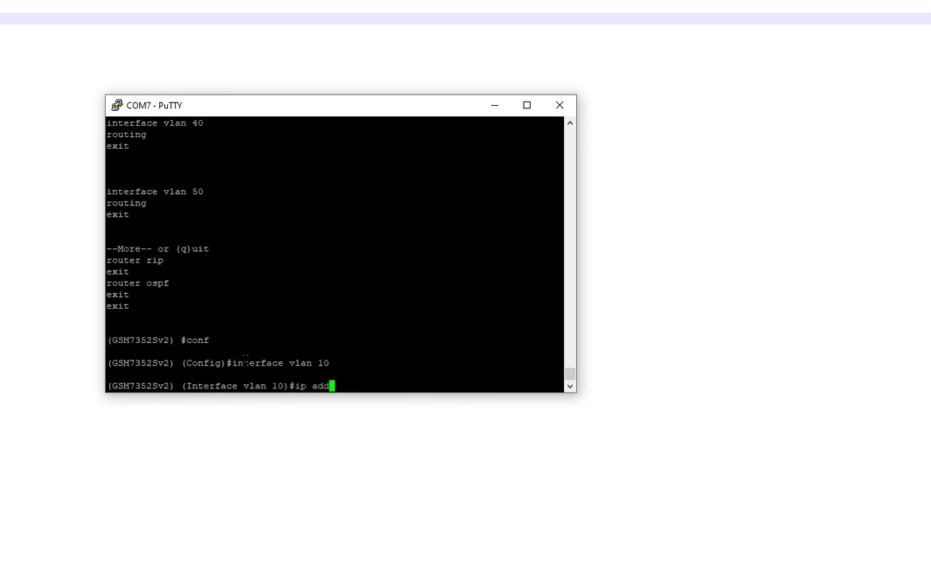
{"action": "type", "text": "ress 10.0.10.254 "}
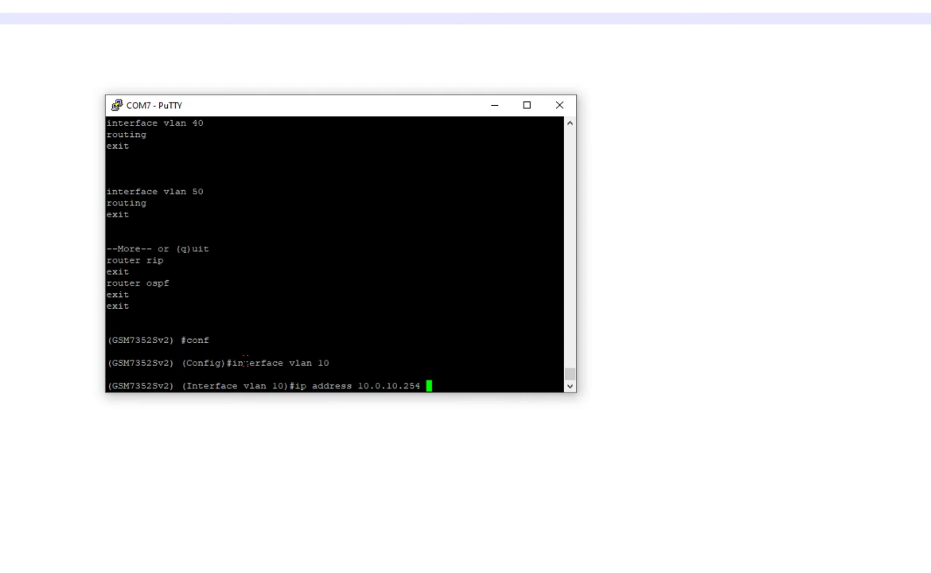
{"action": "type", "text": "/24"}
{"action": "key", "text": "Return"}
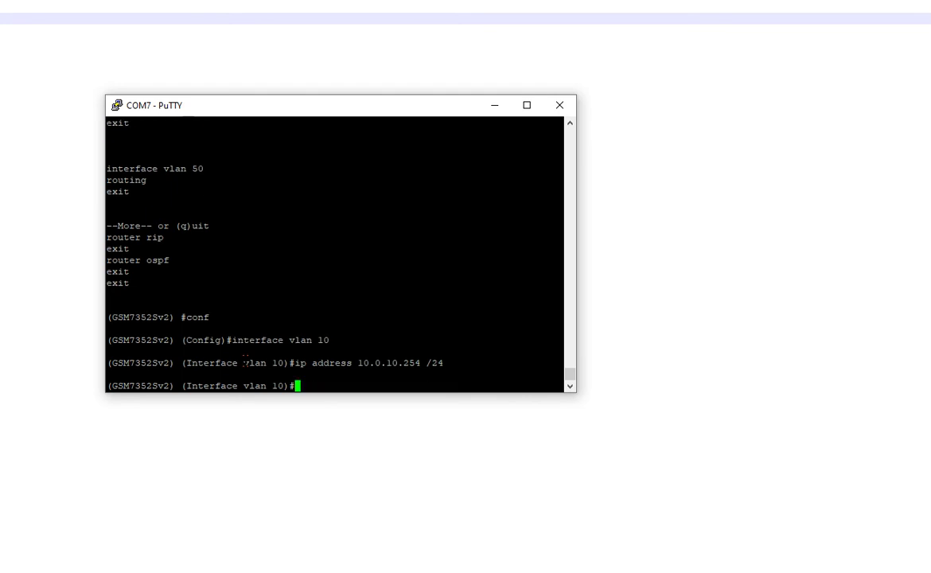
{"action": "type", "text": "exit"}
{"action": "key", "text": "Return"}
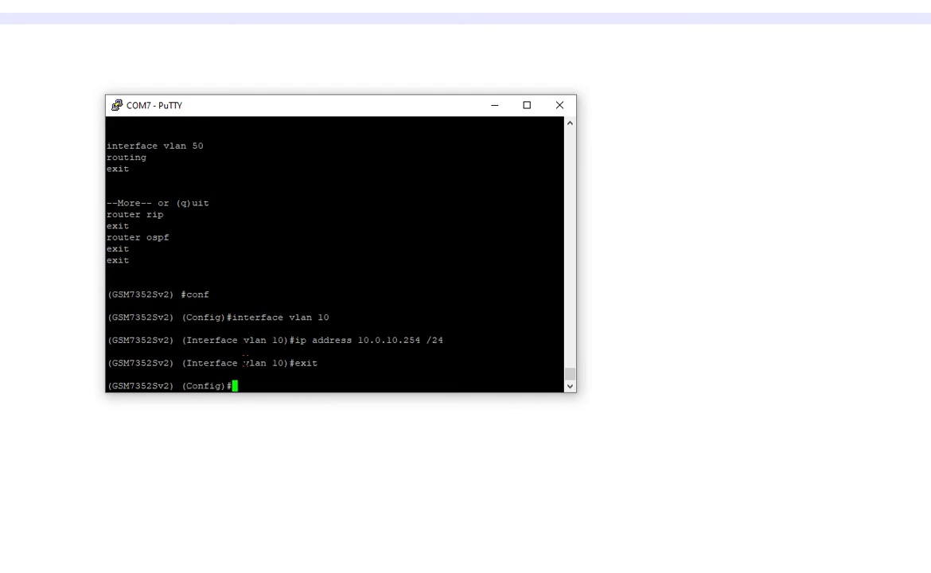
Step: Assign interface vlan 20 the address 10.0.20.254 /24
{"action": "type", "text": "exit"}
{"action": "key", "text": "Up"}
{"action": "key", "text": "Up"}
{"action": "key", "text": "Up"}
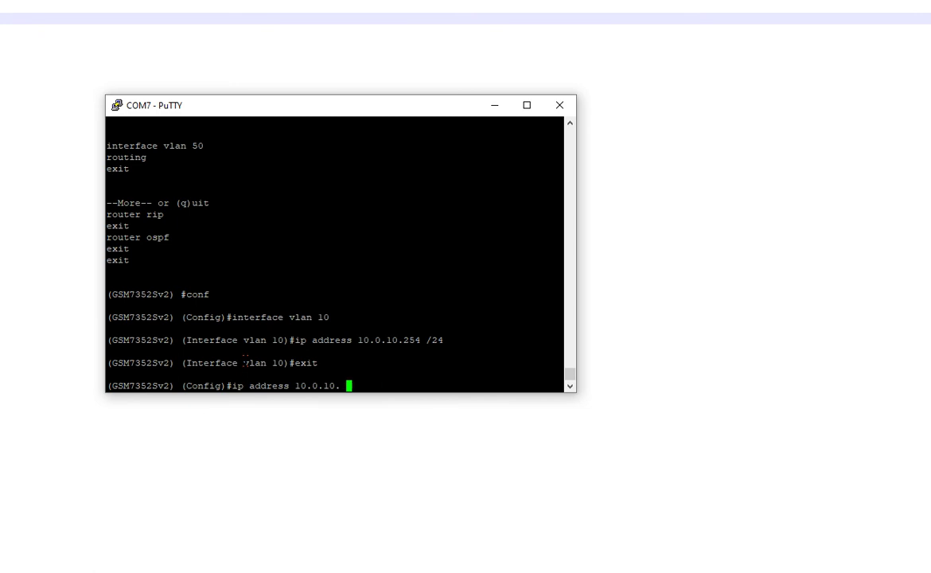
{"action": "key", "text": "Left"}
{"action": "key", "text": "BackSpace"}
{"action": "type", "text": "2"}
{"action": "key", "text": "Return"}
{"action": "key", "text": "Up"}
{"action": "key", "text": "Up"}
{"action": "key", "text": "Up"}
{"action": "key", "text": "Left"}
{"action": "key", "text": "Left"}
{"action": "key", "text": "Left"}
{"action": "key", "text": "Left"}
{"action": "key", "text": "Left"}
{"action": "key", "text": "Left"}
{"action": "key", "text": "Left"}
{"action": "key", "text": "Left"}
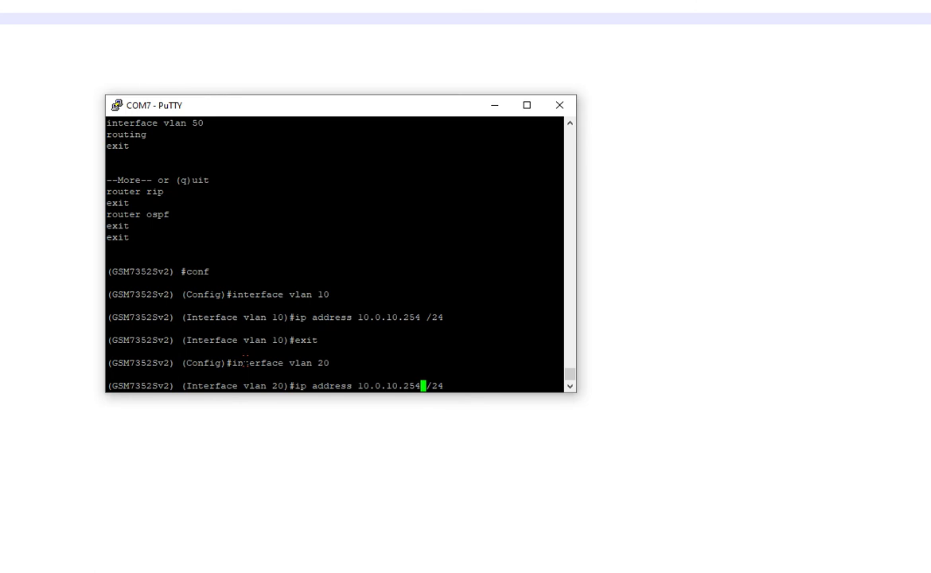
{"action": "key", "text": "BackSpace"}
{"action": "key", "text": "BackSpace"}
{"action": "type", "text": "20"}
{"action": "key", "text": "Return"}
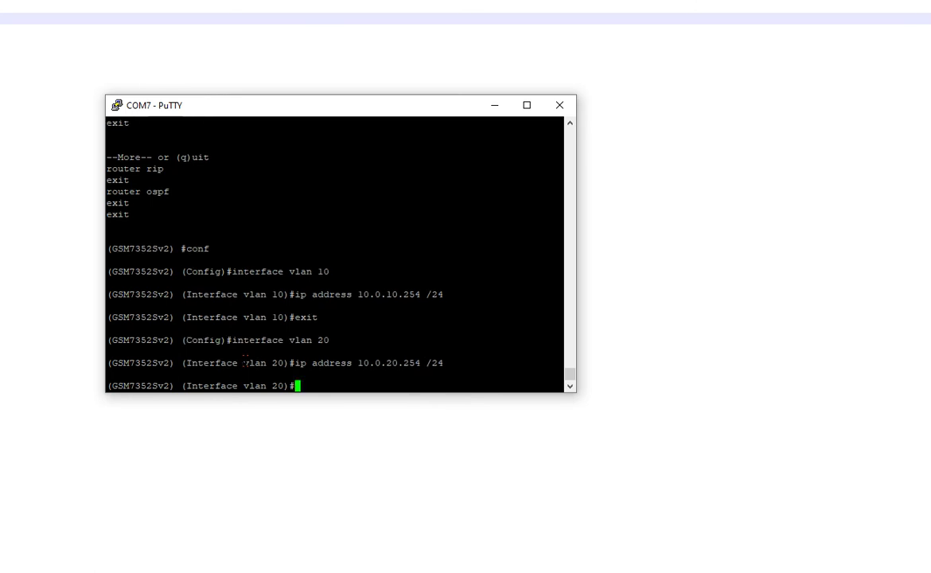
{"action": "type", "text": "exit"}
{"action": "key", "text": "Return"}
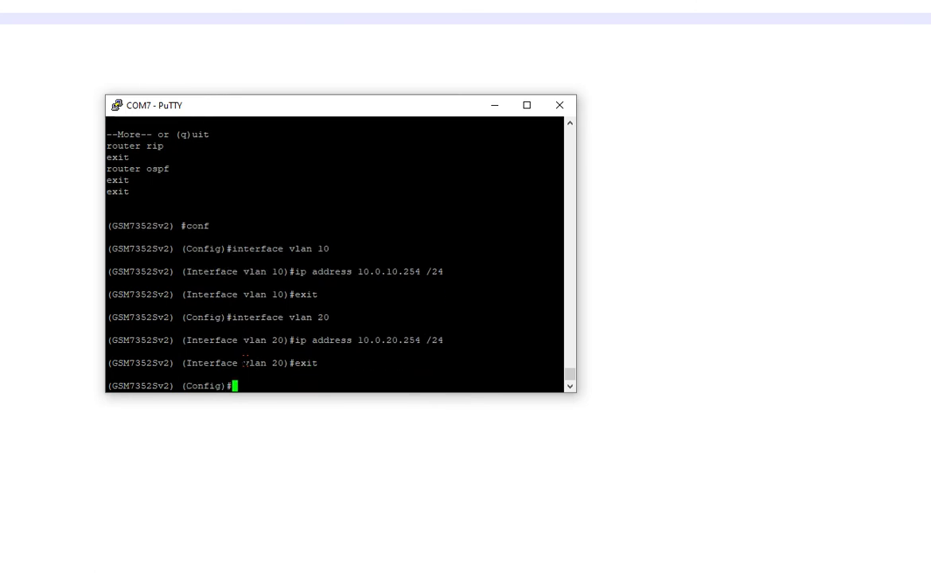
Step: Assign interface vlan 30 the address 10.0.30.254 /24
{"action": "type", "text": "exit"}
{"action": "key", "text": "Up"}
{"action": "key", "text": "Up"}
{"action": "key", "text": "Up"}
{"action": "key", "text": "Up"}
{"action": "key", "text": "Up"}
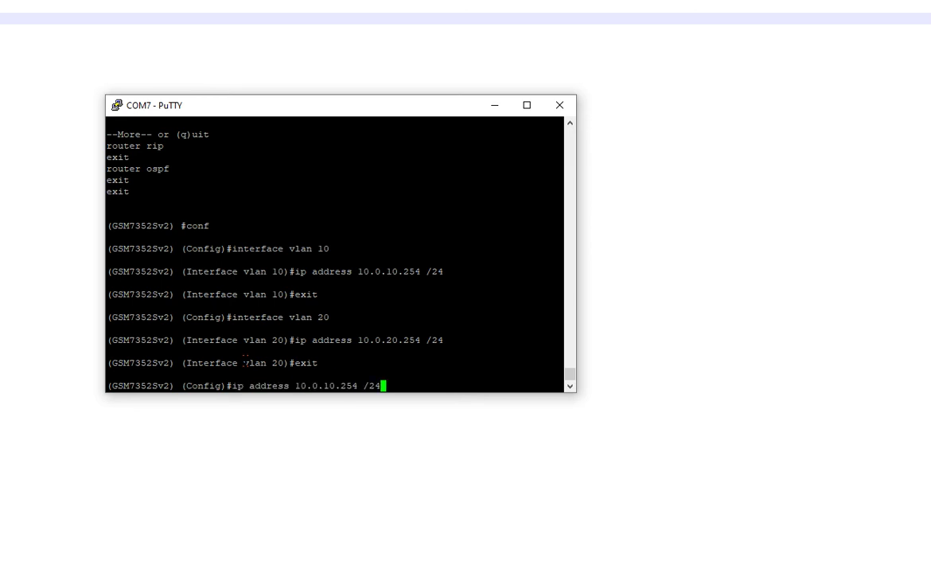
{"action": "key", "text": "Left"}
{"action": "key", "text": "Left"}
{"action": "key", "text": "Left"}
{"action": "key", "text": "Left"}
{"action": "key", "text": "Left"}
{"action": "key", "text": "Left"}
{"action": "key", "text": "Left"}
{"action": "key", "text": "Left"}
{"action": "key", "text": "Left"}
{"action": "key", "text": "Left"}
{"action": "key", "text": "Left"}
{"action": "key", "text": "Right"}
{"action": "key", "text": "Delete"}
{"action": "type", "text": "3"}
{"action": "key", "text": "Down"}
{"action": "key", "text": "Up"}
{"action": "key", "text": "Up"}
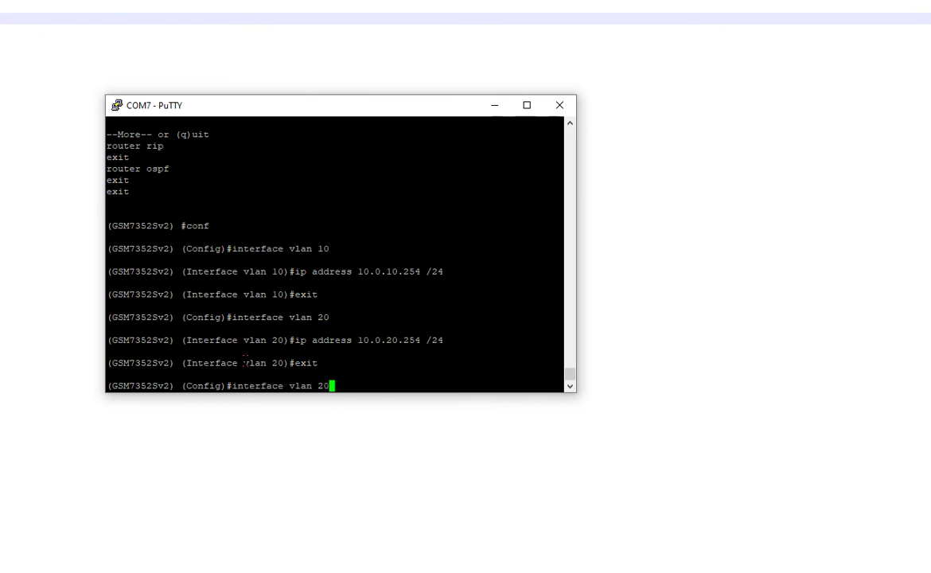
{"action": "key", "text": "Left"}
{"action": "key", "text": "BackSpace"}
{"action": "type", "text": "3"}
{"action": "key", "text": "Return"}
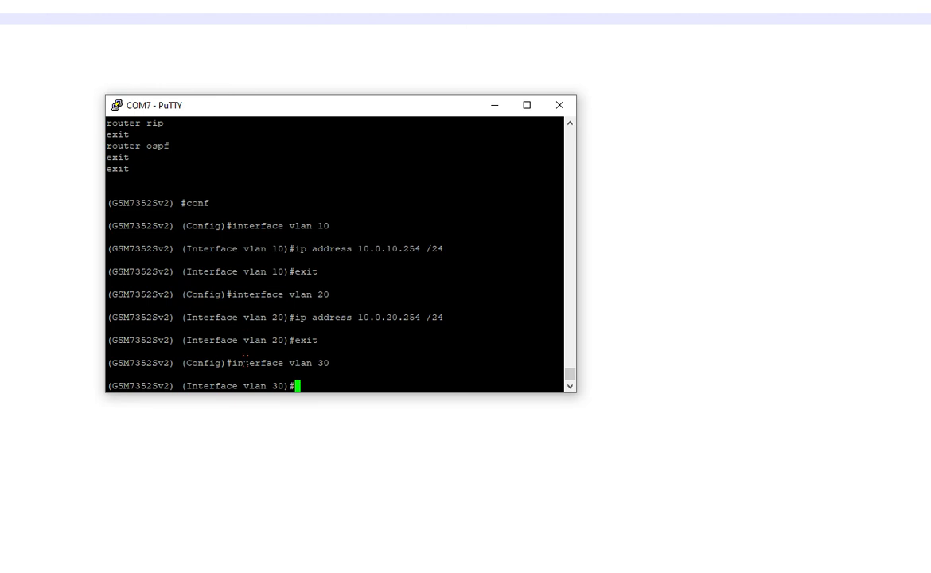
{"action": "type", "text": "ip address 10.0.30.254"}
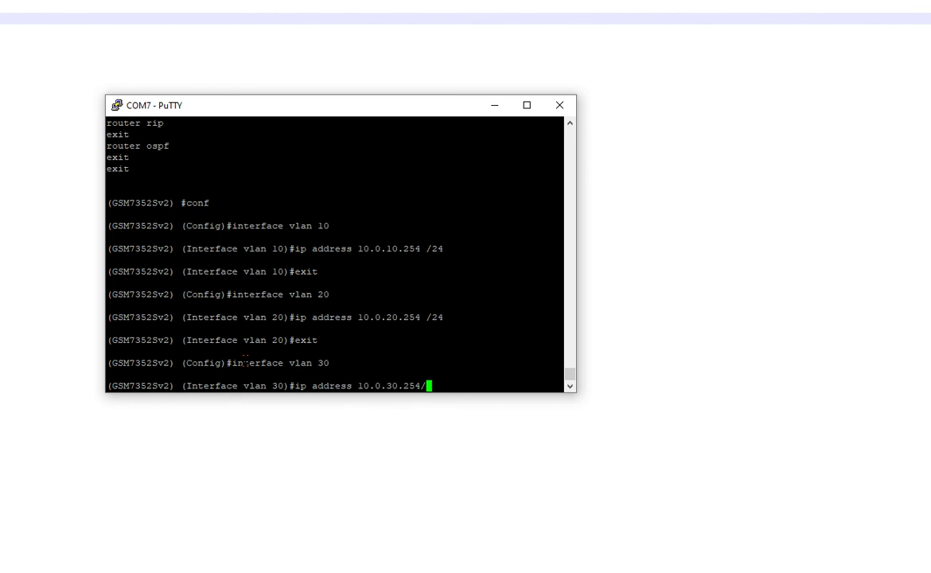
{"action": "type", "text": " /24"}
{"action": "key", "text": "Return"}
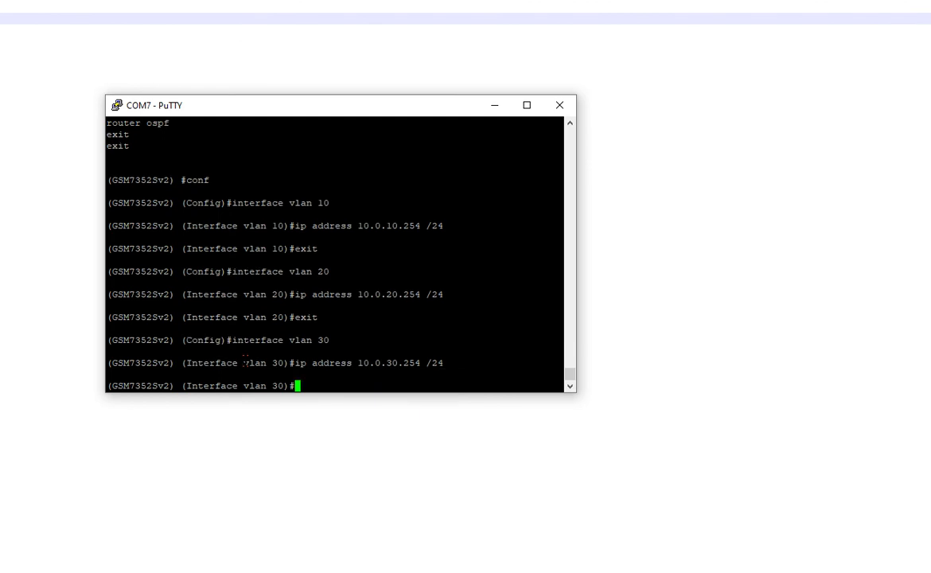
{"action": "type", "text": "exit"}
{"action": "key", "text": "Return"}
Step: Assign interface vlan 40 the address 10.0.40.254 /24
{"action": "type", "text": "int"}
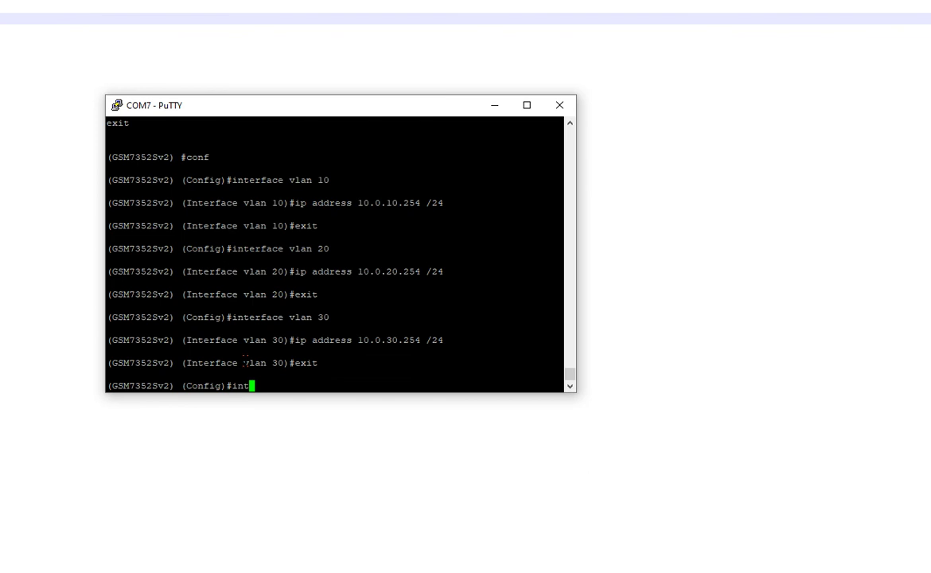
{"action": "type", "text": "erface vlan 40"}
{"action": "key", "text": "Return"}
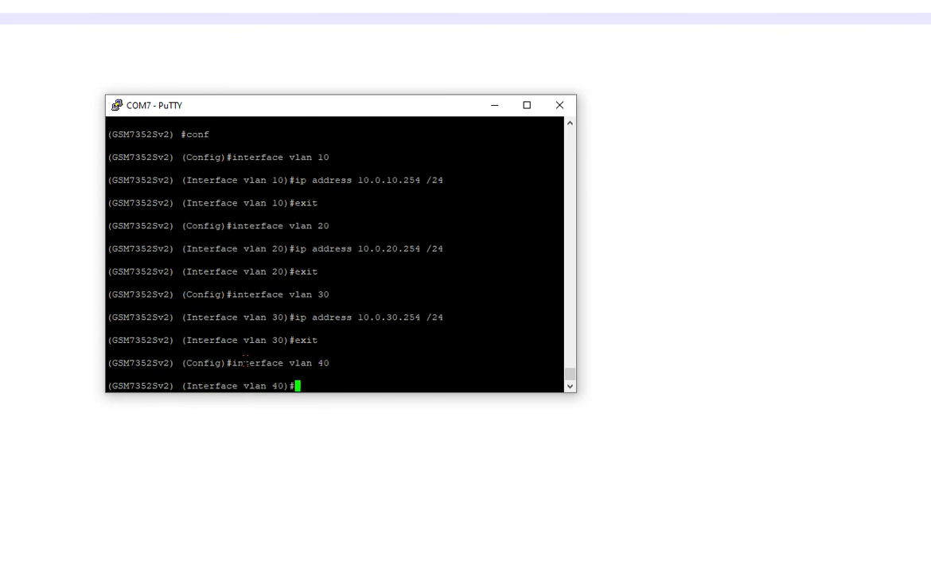
{"action": "type", "text": "ip ad"}
{"action": "type", "text": "dress 10."}
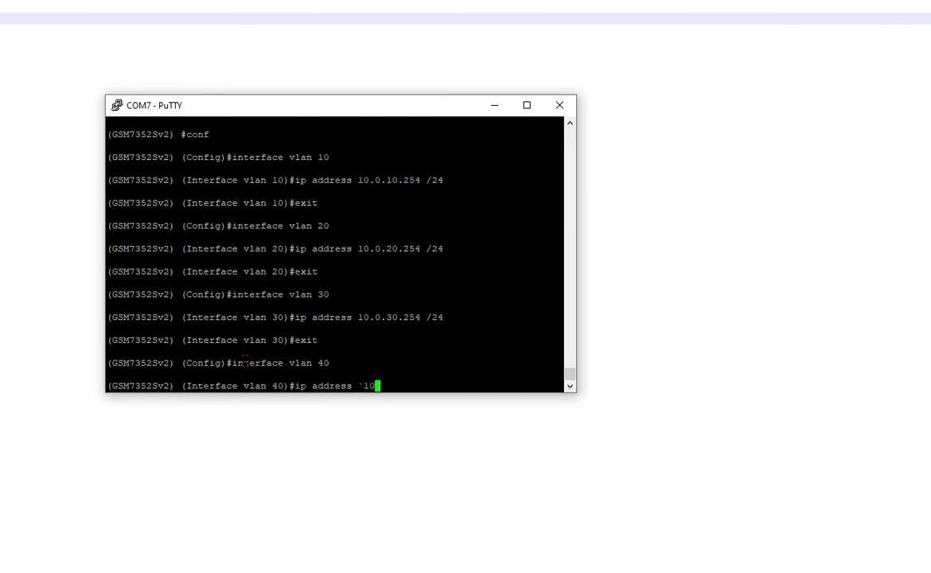
{"action": "key", "text": "BackSpace"}
{"action": "key", "text": "BackSpace"}
{"action": "key", "text": "BackSpace"}
{"action": "type", "text": "10.0.40.254 /24"}
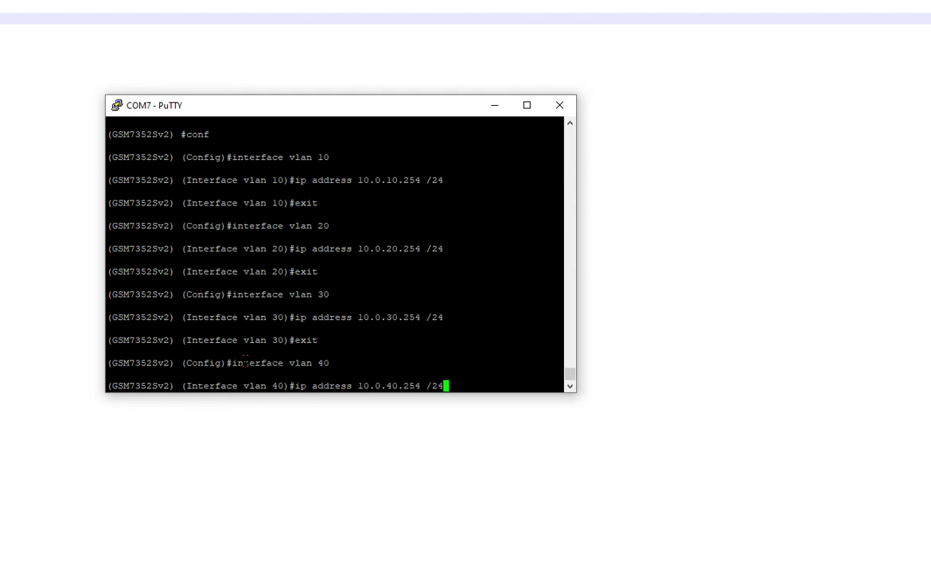
{"action": "key", "text": "Return"}
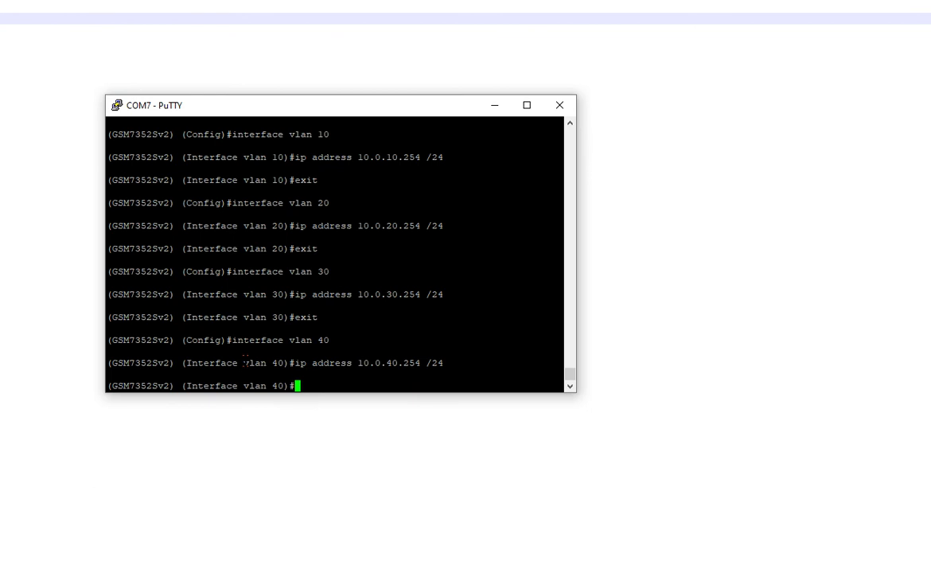
{"action": "type", "text": "exit"}
{"action": "key", "text": "Return"}
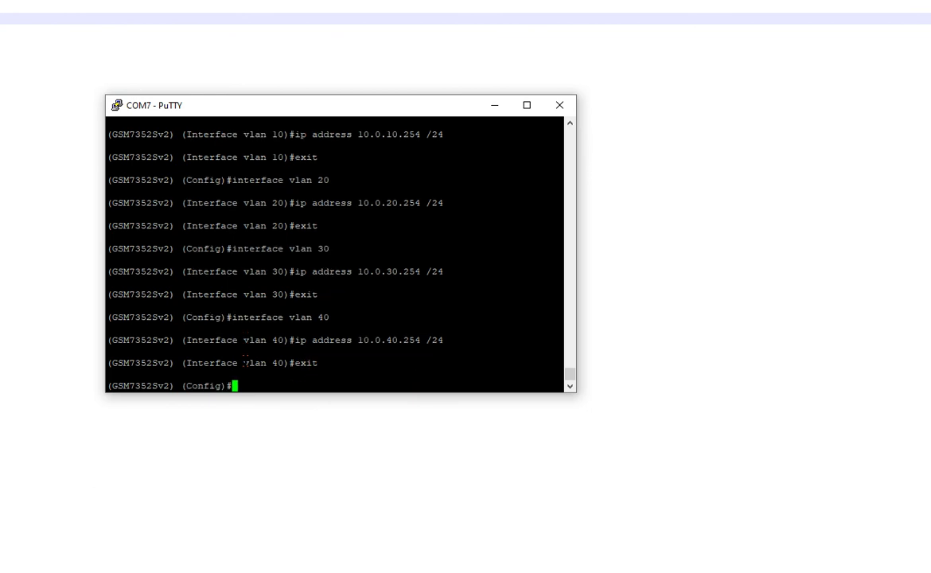
Step: Assign interface vlan 50 the address 10.0.50.254 255.255.255.0 and exit configuration mode
{"action": "type", "text": "interface vlan "}
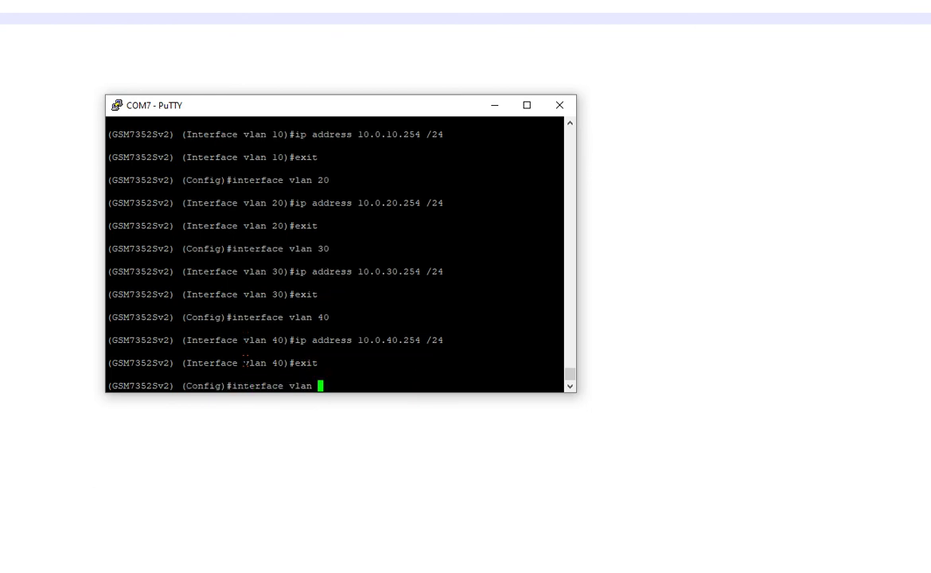
{"action": "type", "text": "50"}
{"action": "key", "text": "Return"}
{"action": "type", "text": "ip "}
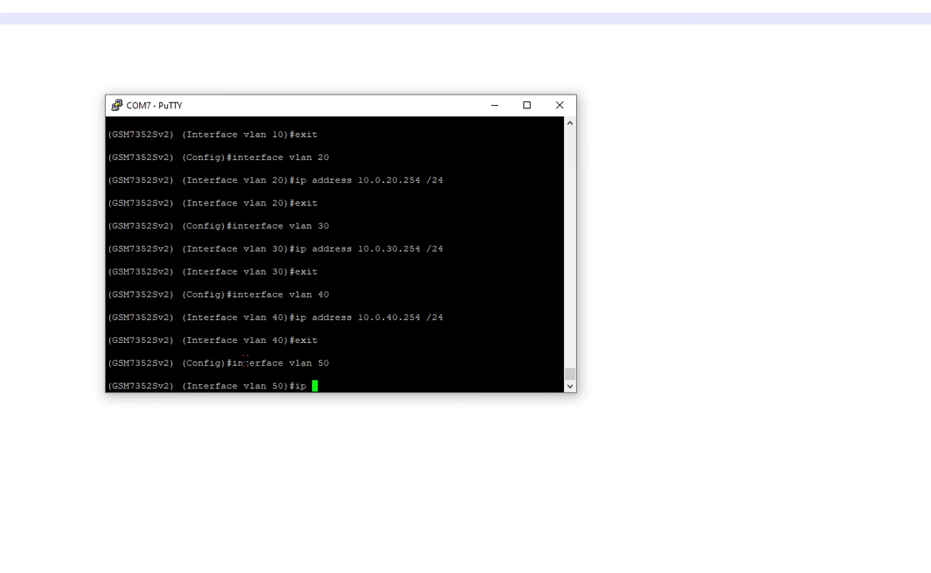
{"action": "type", "text": "address 10.0.40."}
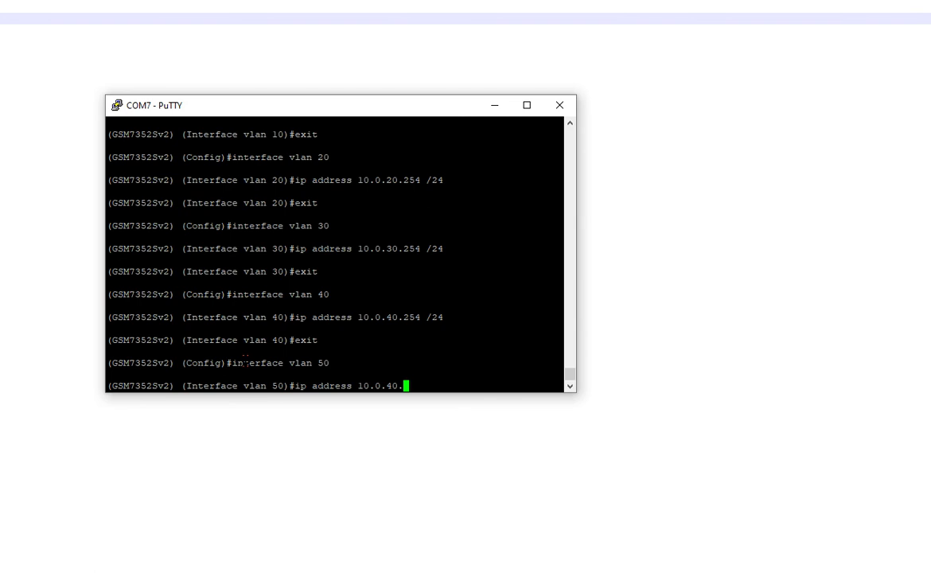
{"action": "key", "text": "BackSpace"}
{"action": "key", "text": "BackSpace"}
{"action": "key", "text": "BackSpace"}
{"action": "type", "text": "50.254 255.255.255.0"}
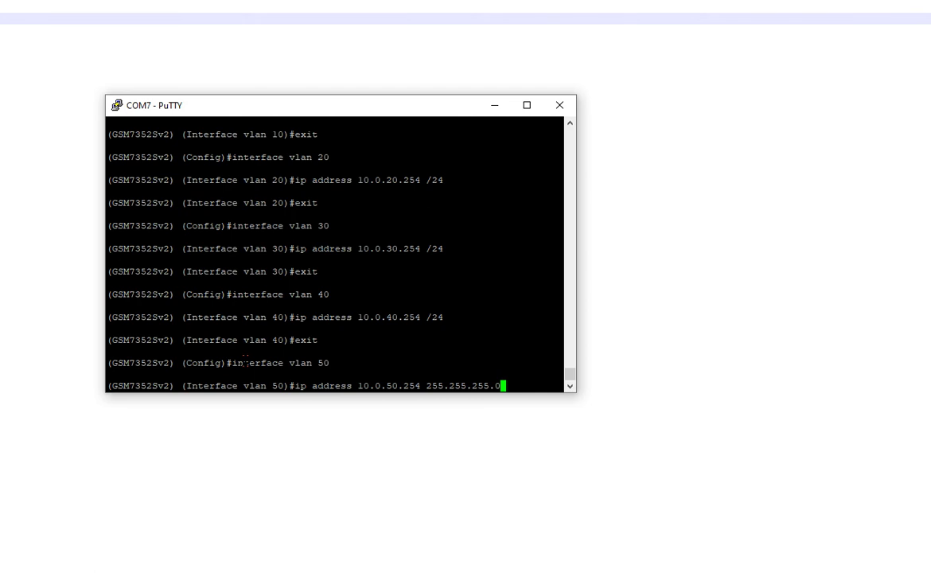
{"action": "key", "text": "Return"}
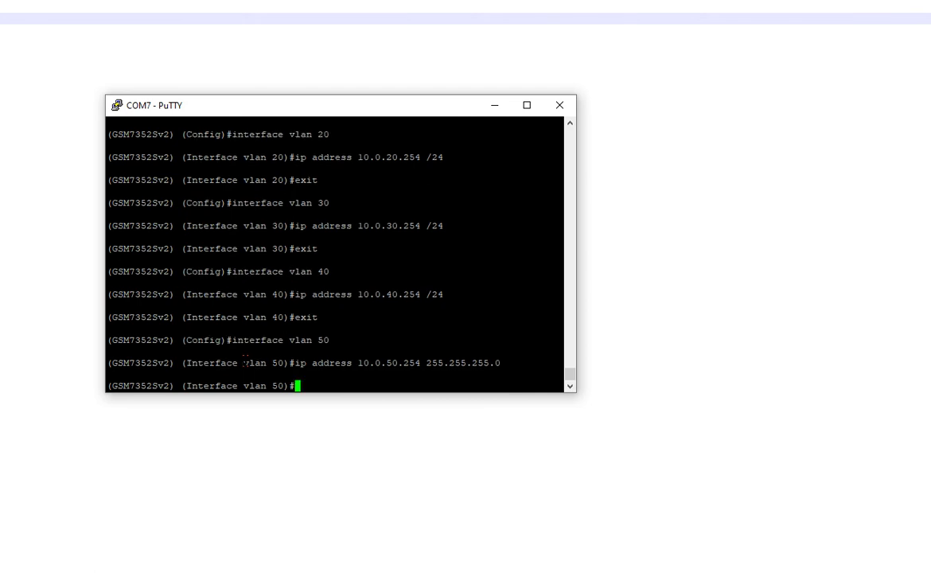
{"action": "type", "text": "exit"}
{"action": "key", "text": "Return"}
{"action": "type", "text": "exit"}
{"action": "key", "text": "Return"}
Step: Page through show run listing routed VLANs 10–50, then display the empty show ip route table
{"action": "type", "text": "show run"}
{"action": "key", "text": "Return"}
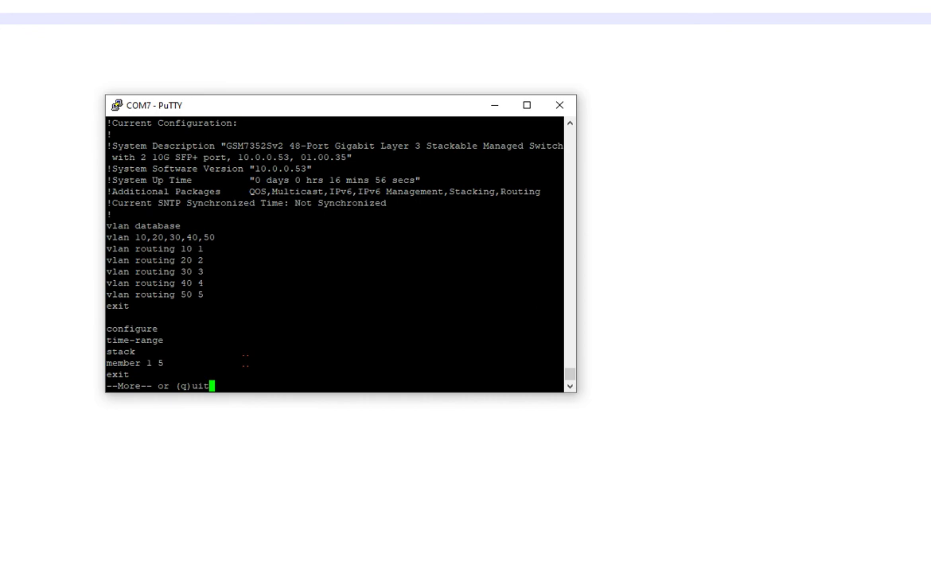
{"action": "key", "text": "space"}
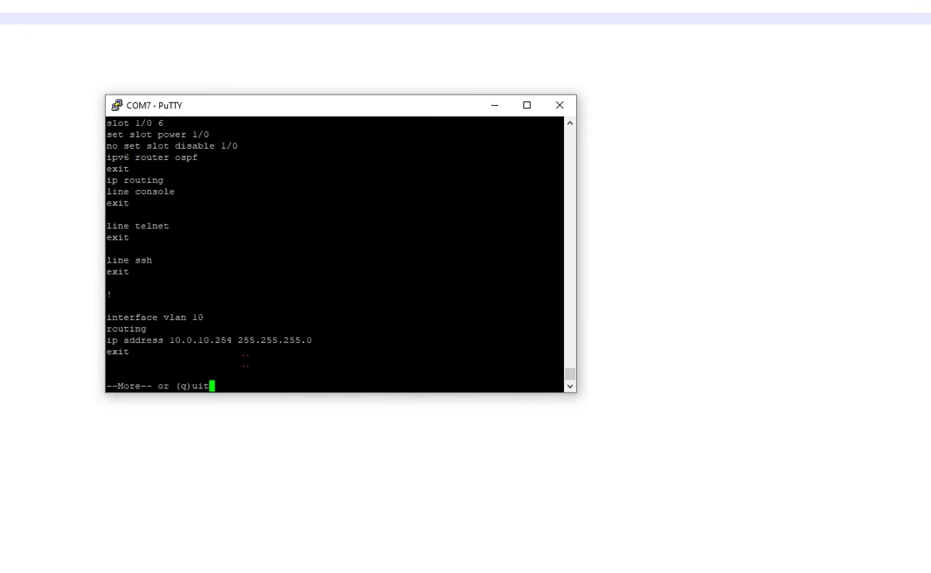
{"action": "key", "text": "space"}
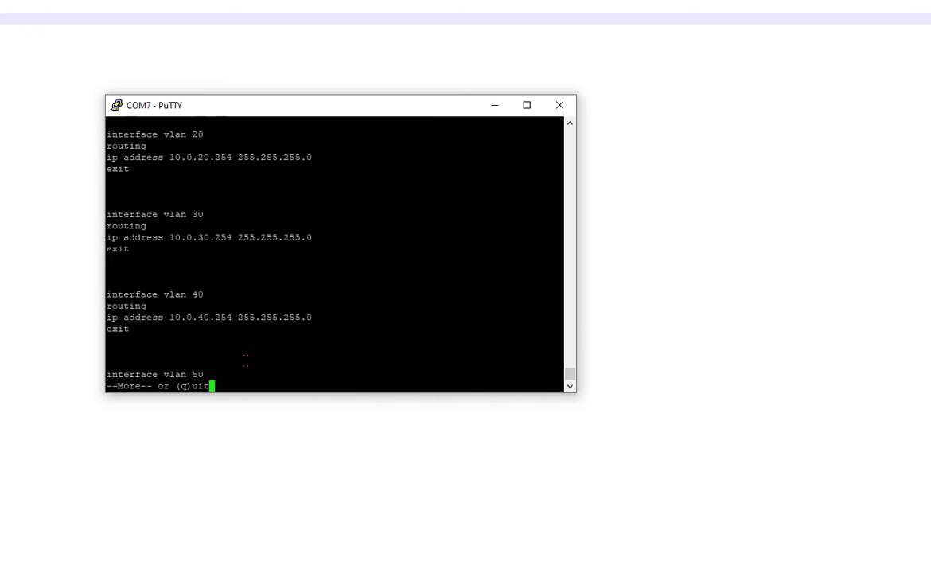
{"action": "key", "text": "space"}
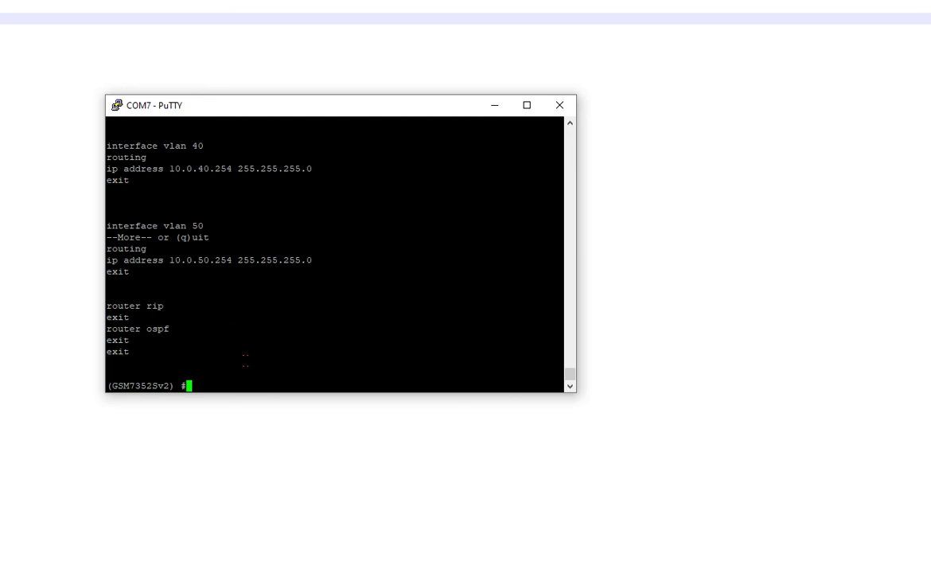
{"action": "type", "text": "show ip route"}
{"action": "key", "text": "Return"}
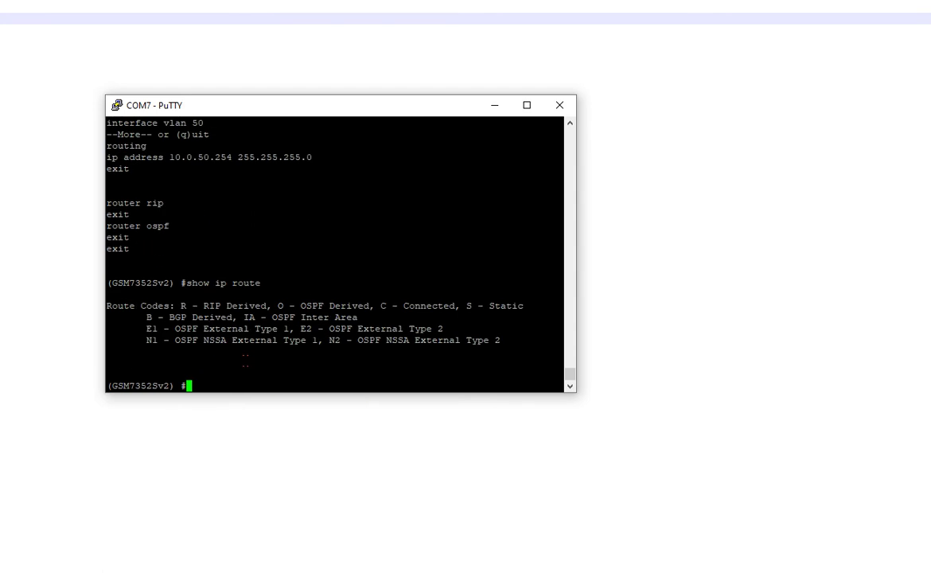
Step: In global config, create loopback 0 with address 192.168.255.254 /32
{"action": "type", "text": "conf"}
{"action": "key", "text": "Return"}
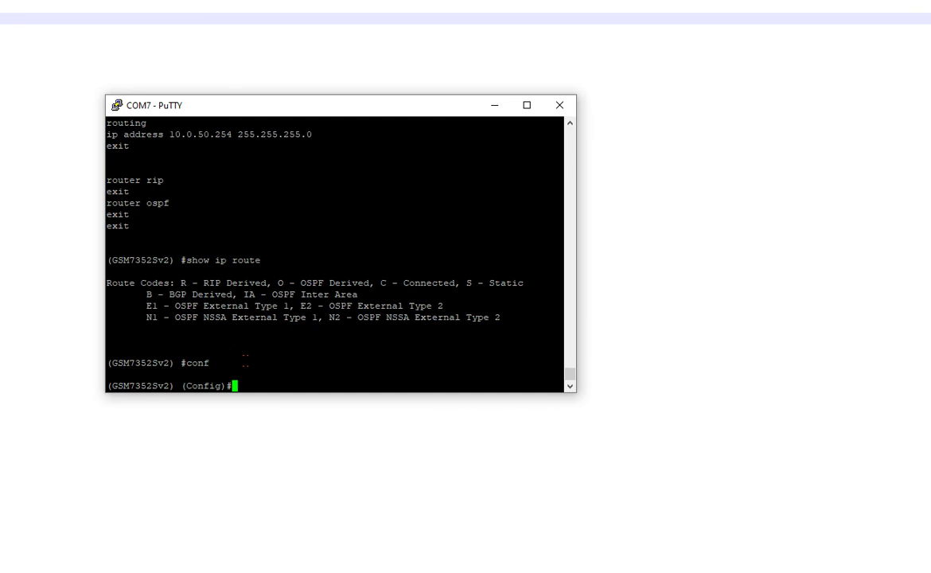
{"action": "type", "text": "ip"}
{"action": "key", "text": "BackSpace"}
{"action": "key", "text": "BackSpace"}
{"action": "key", "text": "BackSpace"}
{"action": "type", "text": "interface loopback 0"}
{"action": "key", "text": "Return"}
{"action": "type", "text": "ip address "}
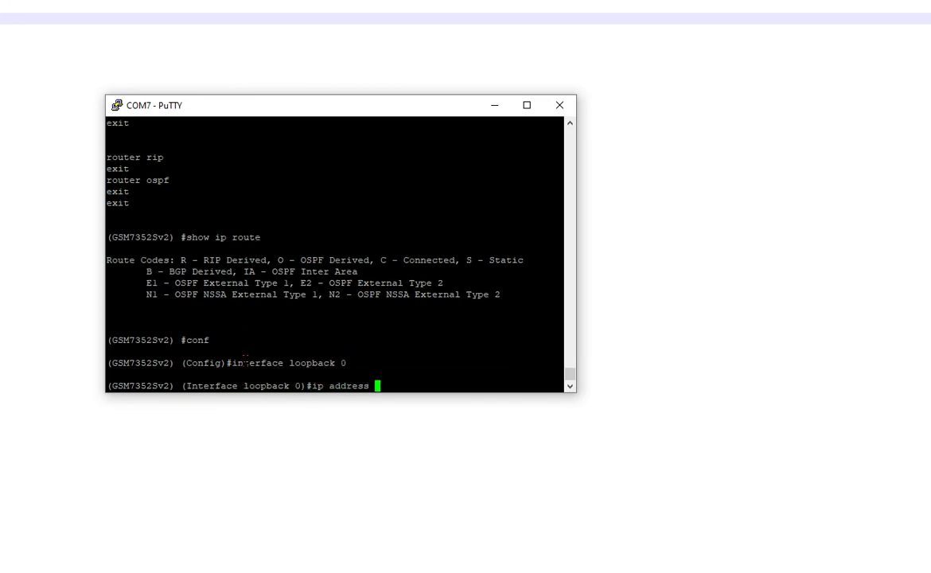
{"action": "type", "text": "10"}
{"action": "key", "text": "BackSpace"}
{"action": "type", "text": "92.168.255.254 /32"}
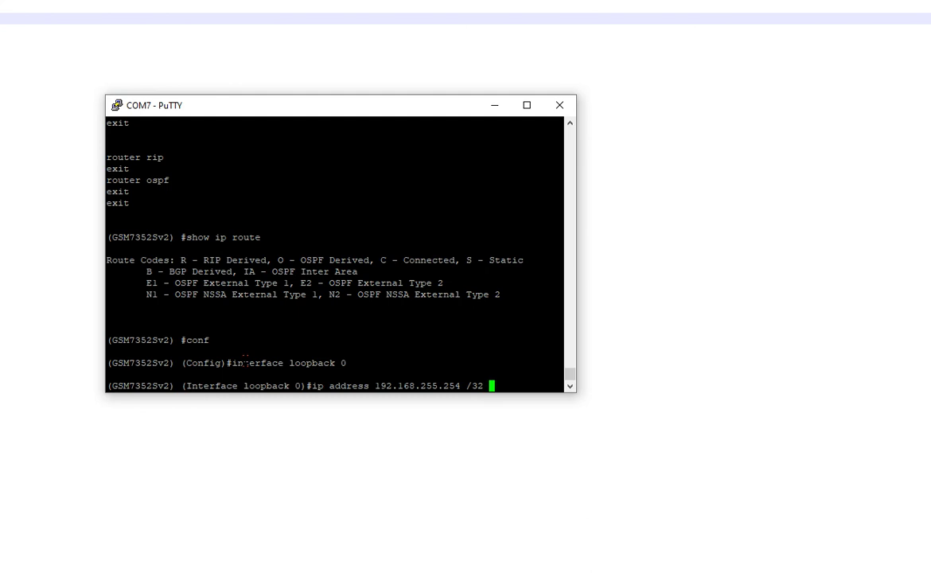
{"action": "key", "text": "BackSpace"}
{"action": "key", "text": "BackSpace"}
{"action": "key", "text": "BackSpace"}
{"action": "type", "text": "55.255.255.255"}
{"action": "key", "text": "BackSpace"}
{"action": "key", "text": "BackSpace"}
{"action": "key", "text": "BackSpace"}
{"action": "key", "text": "BackSpace"}
{"action": "key", "text": "BackSpace"}
{"action": "key", "text": "BackSpace"}
{"action": "key", "text": "BackSpace"}
{"action": "key", "text": "BackSpace"}
{"action": "key", "text": "BackSpace"}
{"action": "key", "text": "BackSpace"}
{"action": "key", "text": "BackSpace"}
{"action": "key", "text": "BackSpace"}
{"action": "key", "text": "BackSpace"}
{"action": "key", "text": "BackSpace"}
{"action": "key", "text": "BackSpace"}
{"action": "type", "text": "/32"}
{"action": "key", "text": "Return"}
{"action": "type", "text": "exit"}
{"action": "key", "text": "Return"}
Step: Create loopback 1 with address 192.168.255.253 /32
{"action": "type", "text": "ip add"}
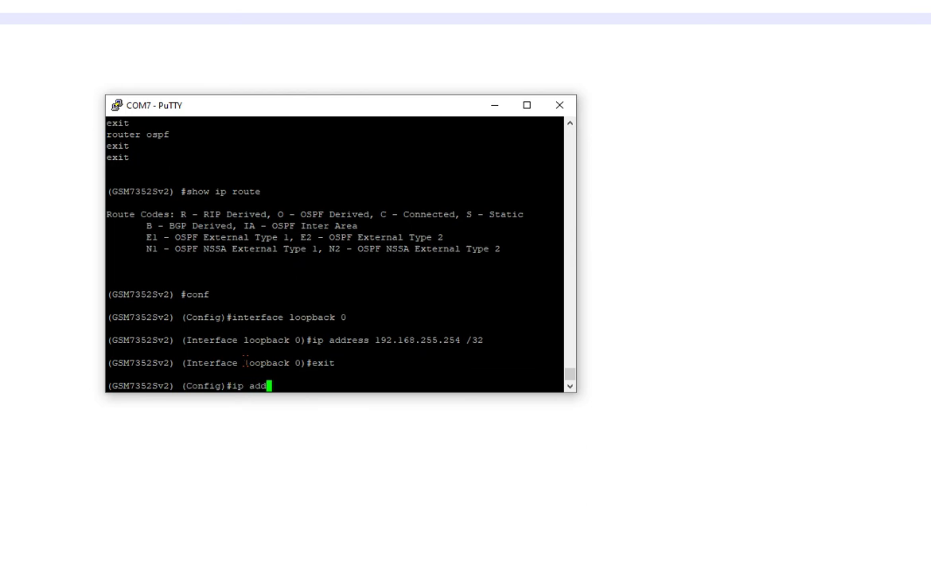
{"action": "key", "text": "Tab"}
{"action": "key", "text": "BackSpace"}
{"action": "key", "text": "BackSpace"}
{"action": "key", "text": "BackSpace"}
{"action": "key", "text": "BackSpace"}
{"action": "key", "text": "BackSpace"}
{"action": "key", "text": "BackSpace"}
{"action": "key", "text": "BackSpace"}
{"action": "key", "text": "BackSpace"}
{"action": "key", "text": "BackSpace"}
{"action": "key", "text": "BackSpace"}
{"action": "key", "text": "BackSpace"}
{"action": "key", "text": "BackSpace"}
{"action": "key", "text": "BackSpace"}
{"action": "key", "text": "BackSpace"}
{"action": "key", "text": "BackSpace"}
{"action": "key", "text": "BackSpace"}
{"action": "key", "text": "BackSpace"}
{"action": "key", "text": "BackSpace"}
{"action": "key", "text": "BackSpace"}
{"action": "key", "text": "BackSpace"}
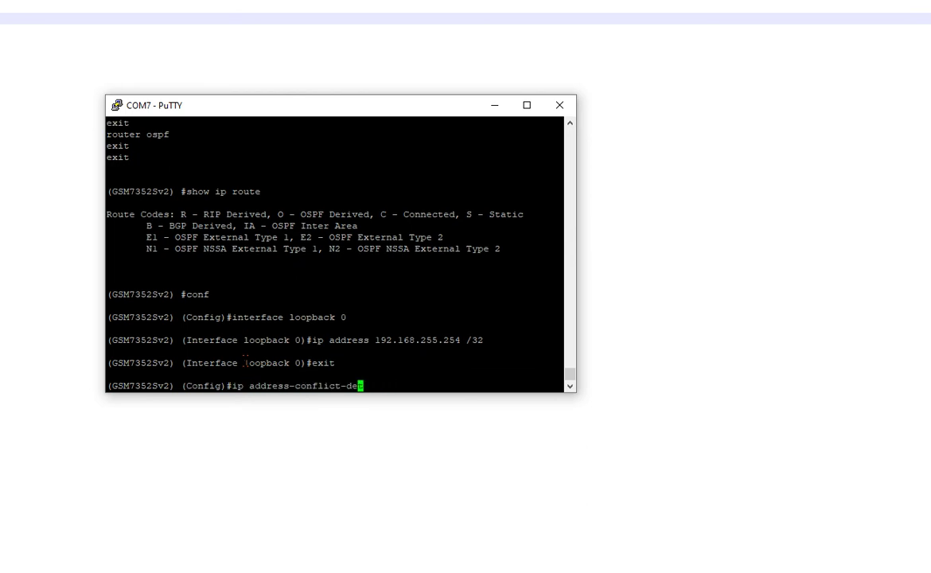
{"action": "type", "text": "interface loopback "}
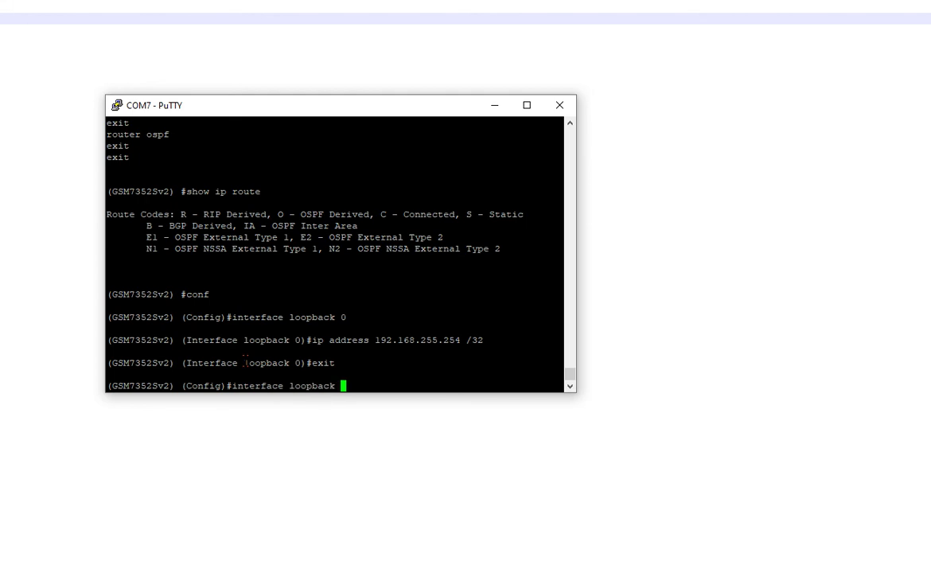
{"action": "type", "text": "?"}
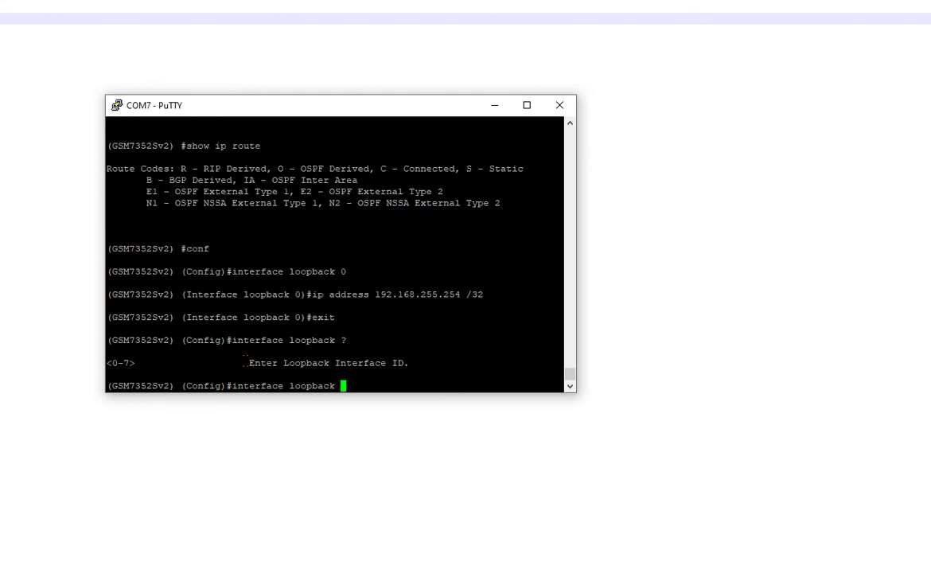
{"action": "type", "text": "1"}
{"action": "key", "text": "Return"}
{"action": "type", "text": "ip add"}
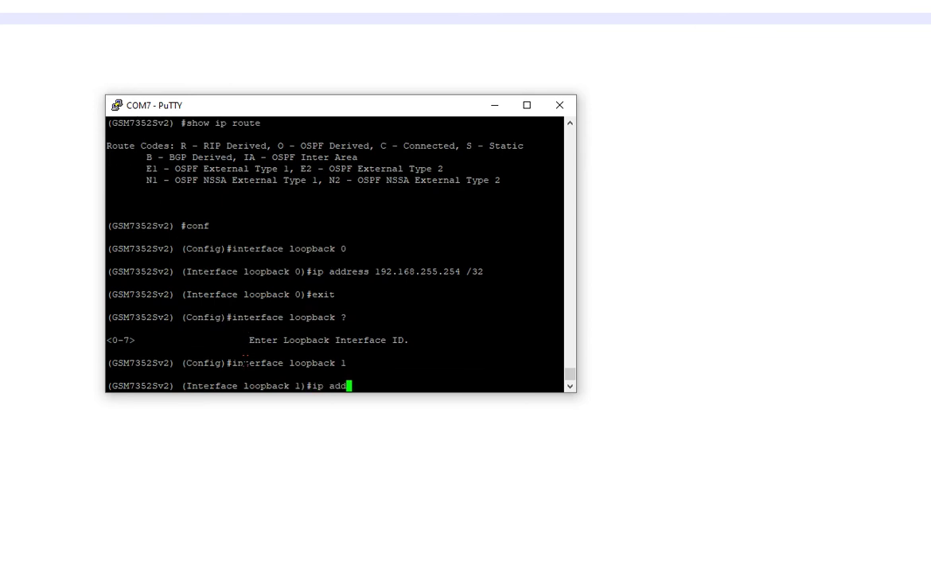
{"action": "type", "text": "ress 192.168.255.25"}
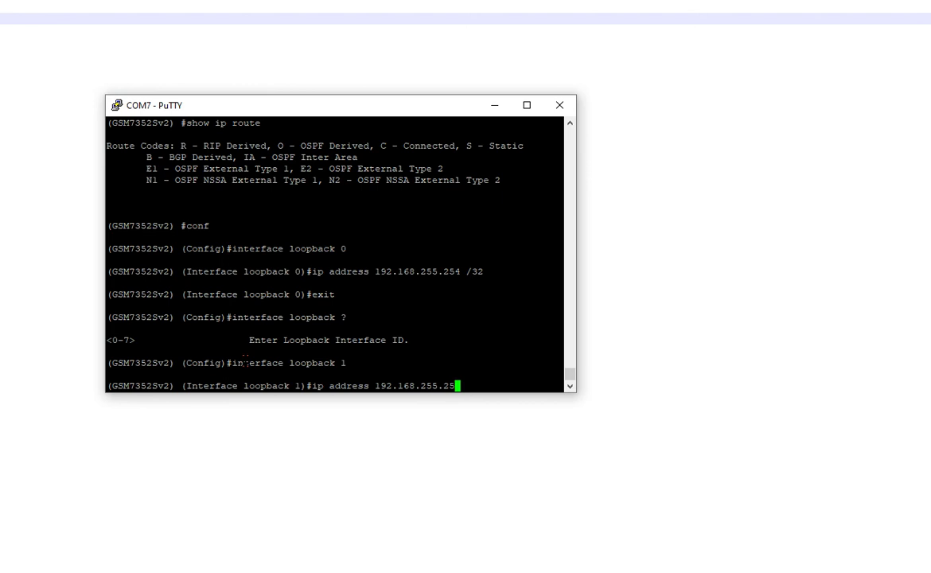
{"action": "type", "text": "3 /32"}
{"action": "key", "text": "Return"}
Step: Return to the privileged prompt and show the IP route table listing both loopbacks
{"action": "type", "text": "exit"}
{"action": "key", "text": "Return"}
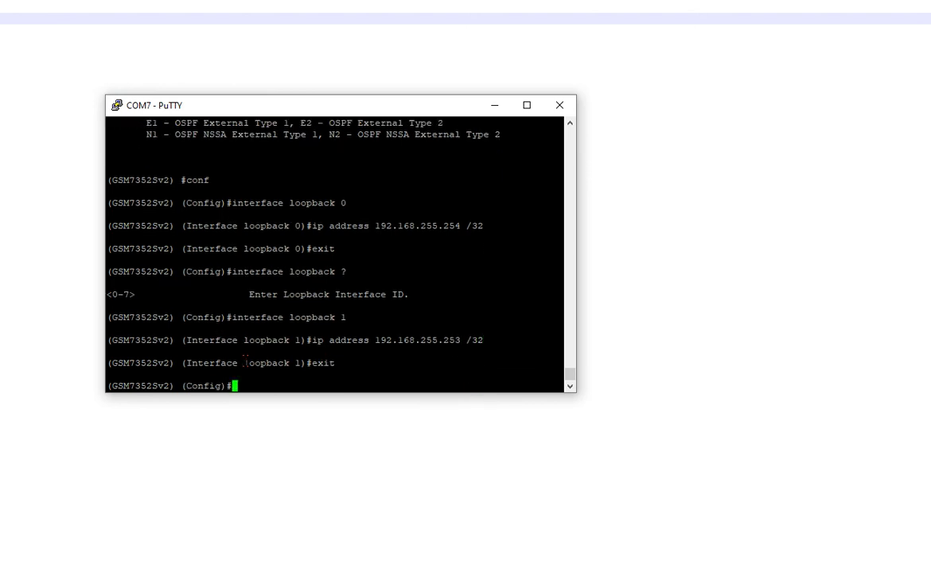
{"action": "type", "text": "exit"}
{"action": "key", "text": "Return"}
{"action": "type", "text": "show ip "}
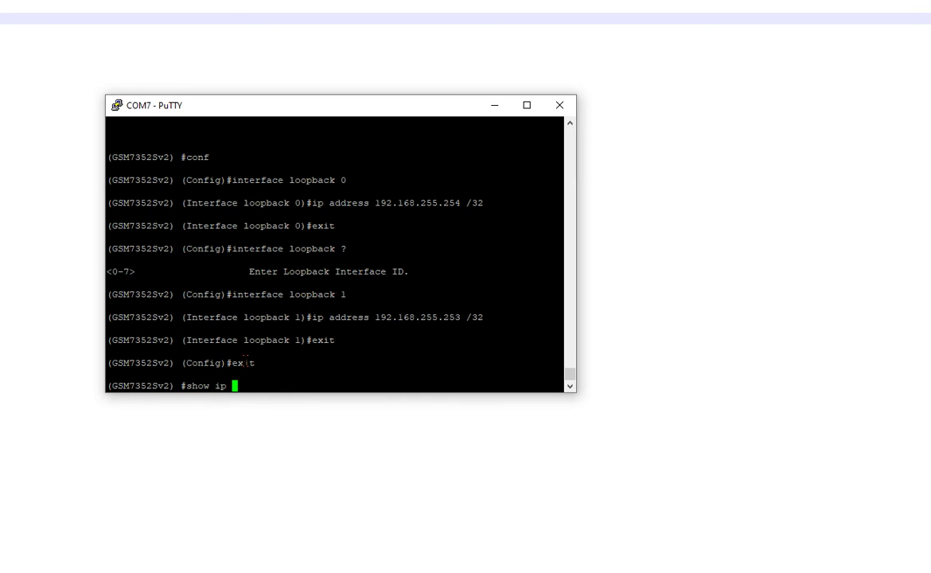
{"action": "type", "text": "route"}
{"action": "key", "text": "Return"}
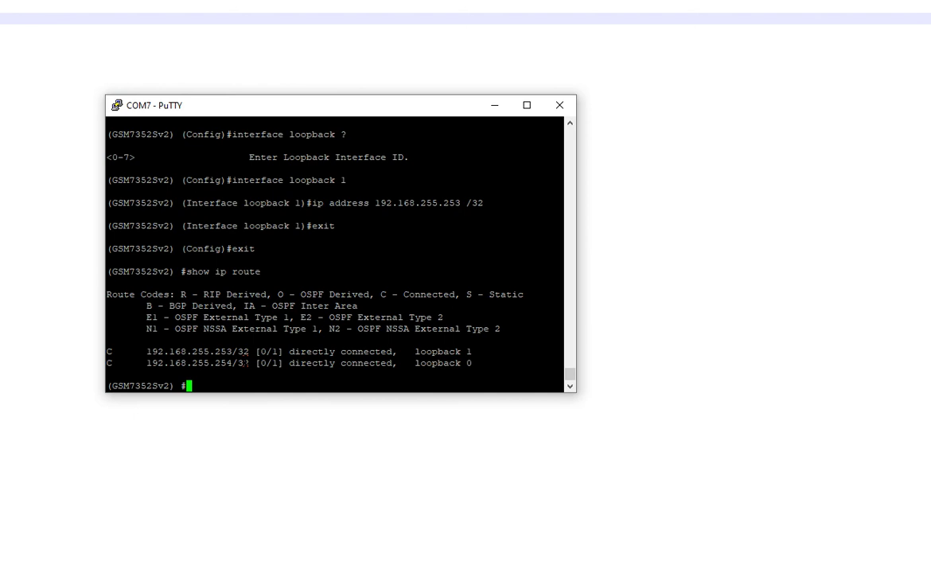
Step: Ping loopback address 192.168.255.253 and confirm 0% packet loss
{"action": "type", "text": "ping 192.168.255.25"}
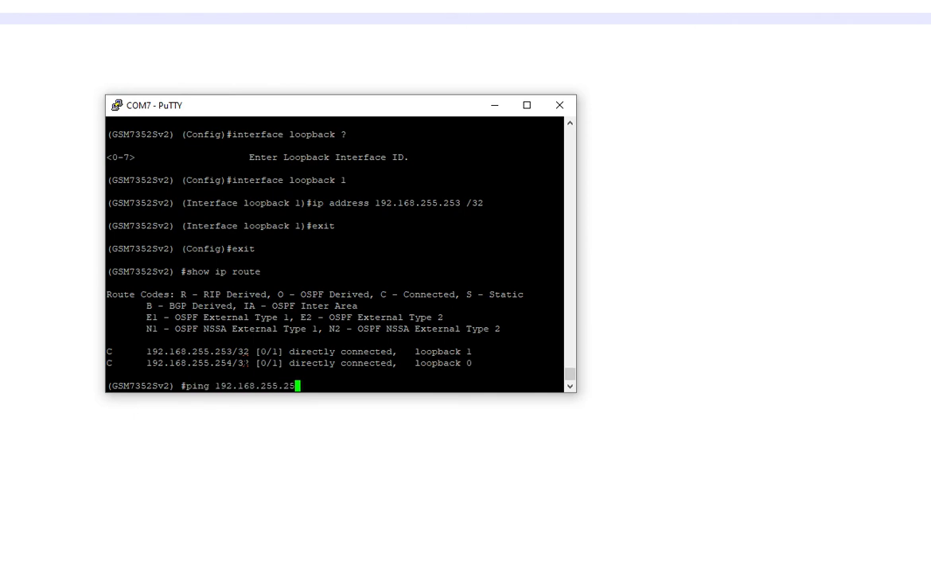
{"action": "type", "text": "3"}
{"action": "key", "text": "Return"}
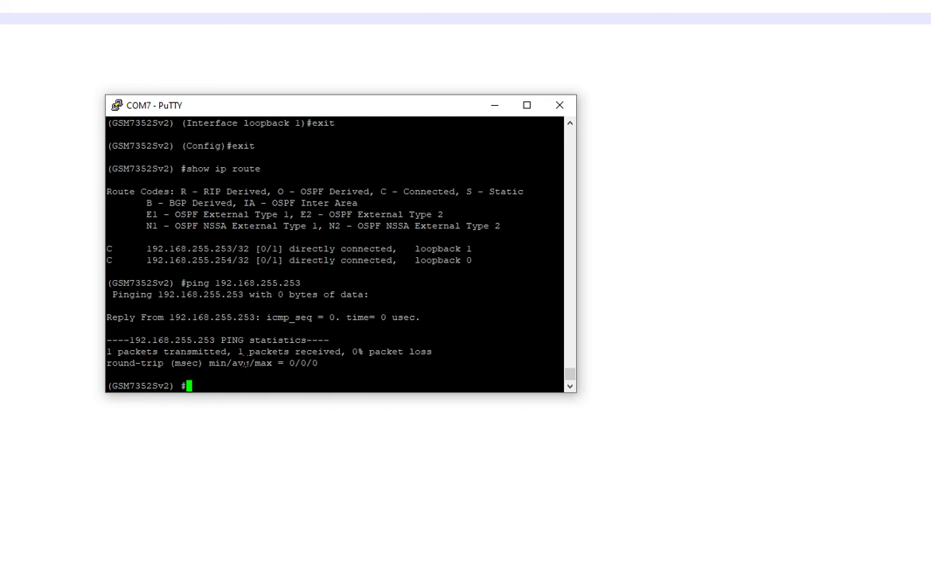
{"action": "type", "text": "show ip interface br"}
Step: Show the brief IP interface summary and highlight the VLAN 10–50 rows
{"action": "key", "text": "Return"}
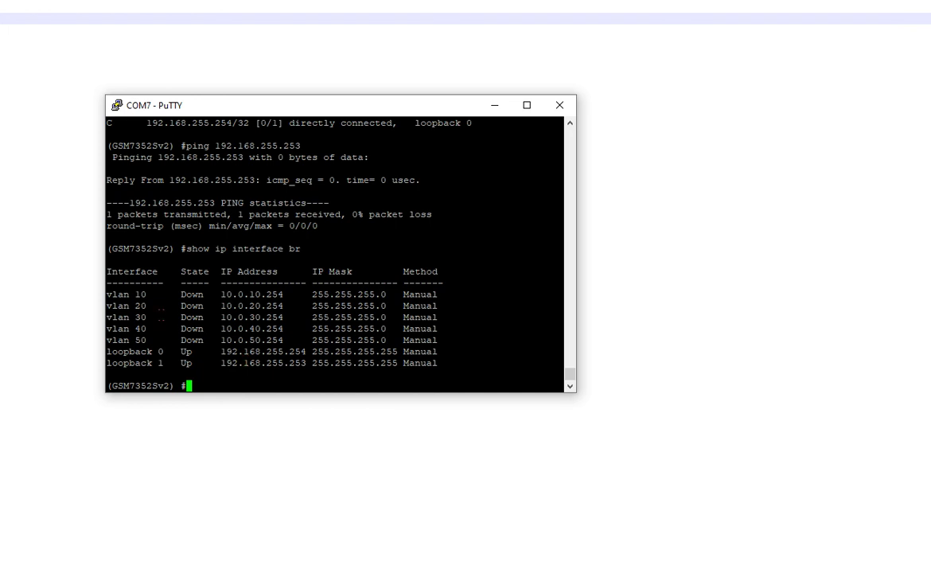
{"action": "left_click_drag", "start_coordinate": [151, 294], "coordinate": [106, 294]}
{"action": "left_click", "coordinate": [159, 311]}
{"action": "left_click_drag", "start_coordinate": [161, 333], "coordinate": [106, 305]}
{"action": "left_click", "coordinate": [159, 340]}
{"action": "left_click_drag", "start_coordinate": [159, 338], "coordinate": [107, 295]}
{"action": "left_click", "coordinate": [207, 328]}
Step: Enter configuration for port 1/0/48 and include VLAN 10 on it
{"action": "type", "text": "conf"}
{"action": "key", "text": "Return"}
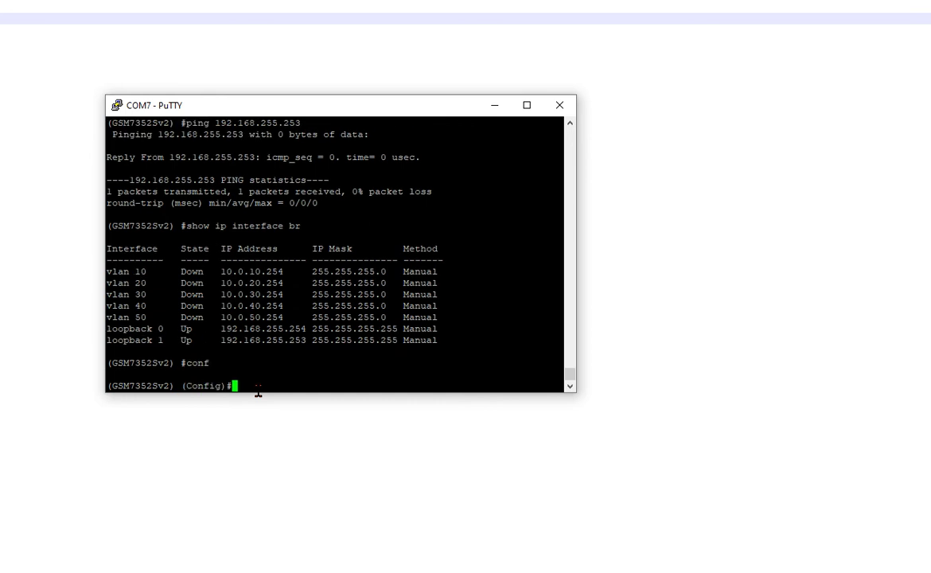
{"action": "type", "text": "int"}
{"action": "key", "text": "Tab"}
{"action": "type", "text": "1/0/48"}
{"action": "key", "text": "Return"}
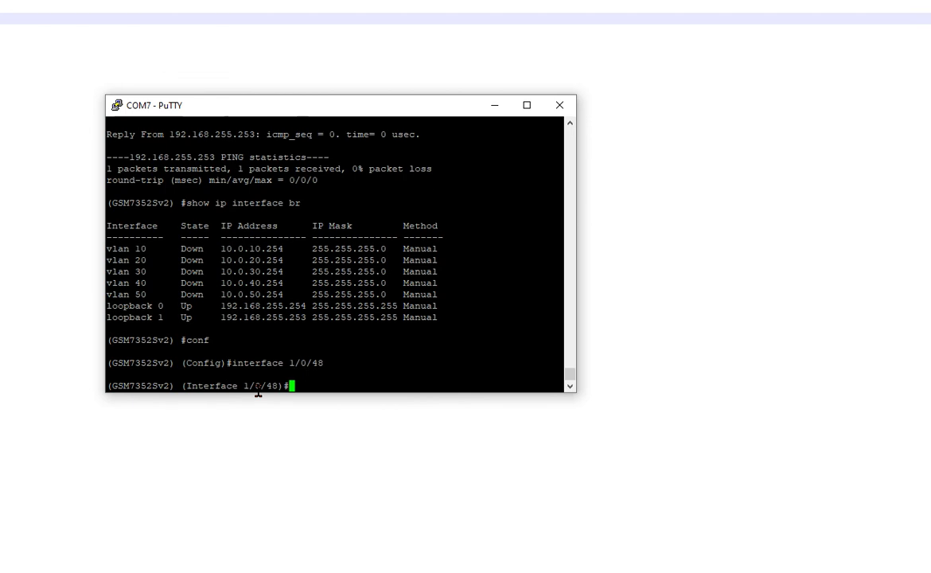
{"action": "type", "text": "vlan par"}
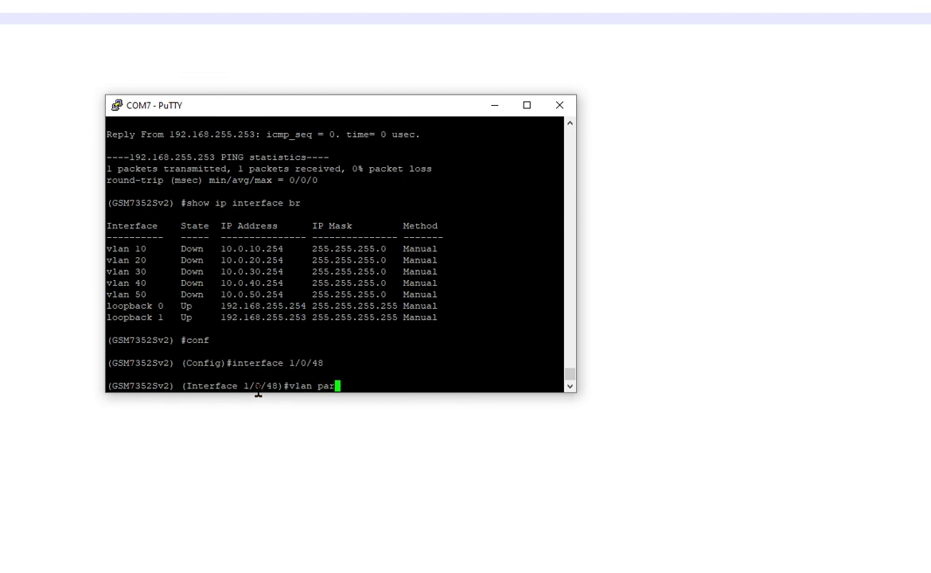
{"action": "key", "text": "Tab"}
{"action": "type", "text": "in"}
{"action": "key", "text": "Tab"}
{"action": "type", "text": "10"}
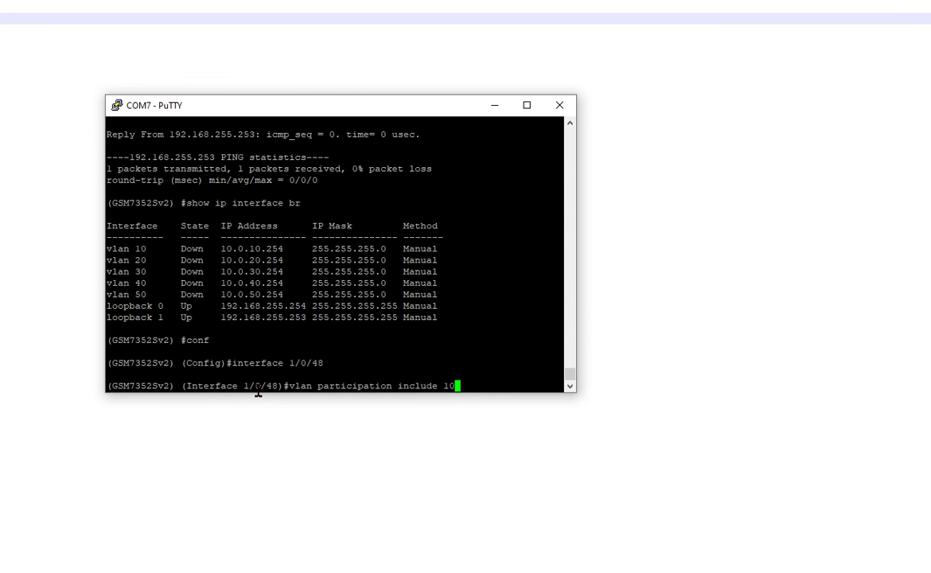
{"action": "key", "text": "Return"}
Step: Include VLANs 20, 30, 40 and 50 on port 1/0/48 and set its PVID to 1
{"action": "key", "text": "Up"}
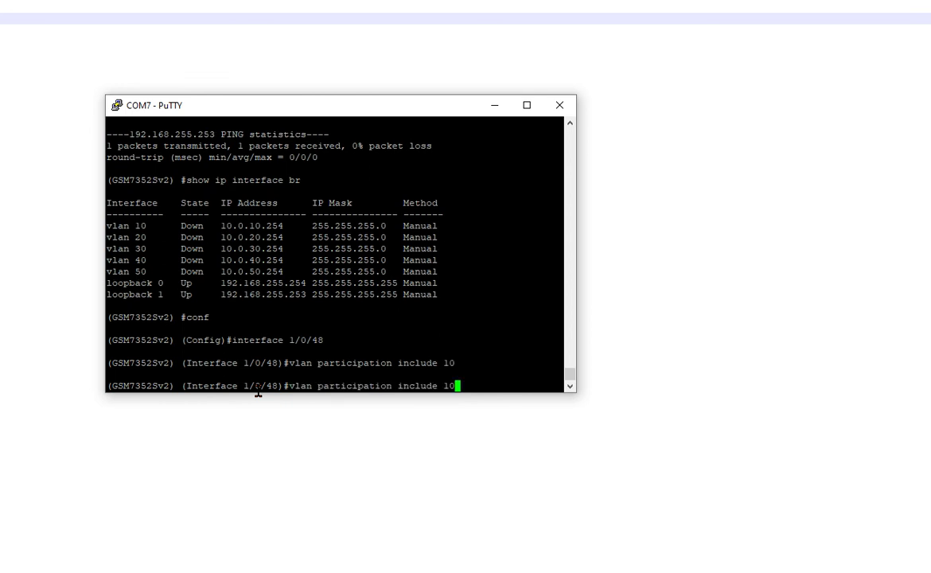
{"action": "key", "text": "BackSpace"}
{"action": "key", "text": "BackSpace"}
{"action": "type", "text": "20"}
{"action": "key", "text": "Return"}
{"action": "key", "text": "Up"}
{"action": "key", "text": "BackSpace"}
{"action": "key", "text": "BackSpace"}
{"action": "type", "text": "30"}
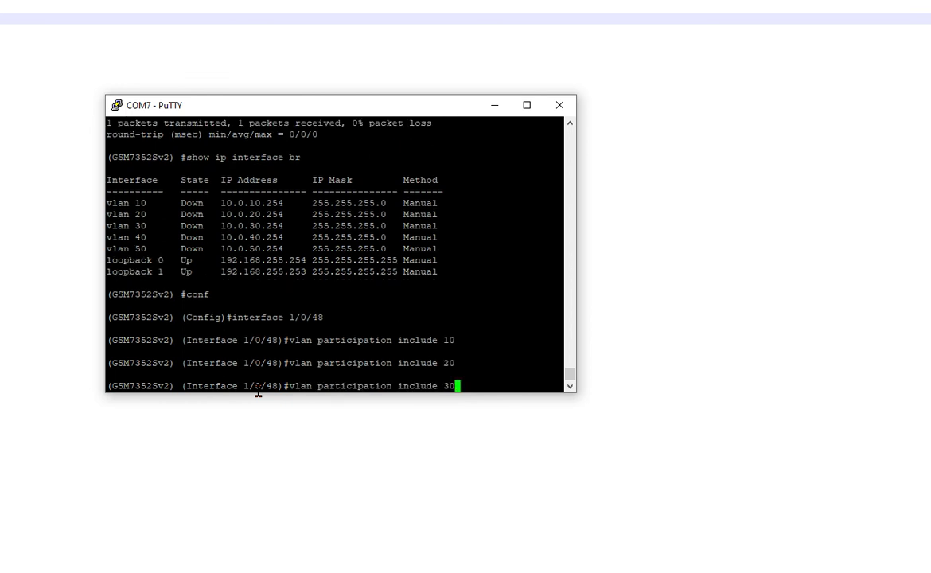
{"action": "key", "text": "Return"}
{"action": "key", "text": "Up"}
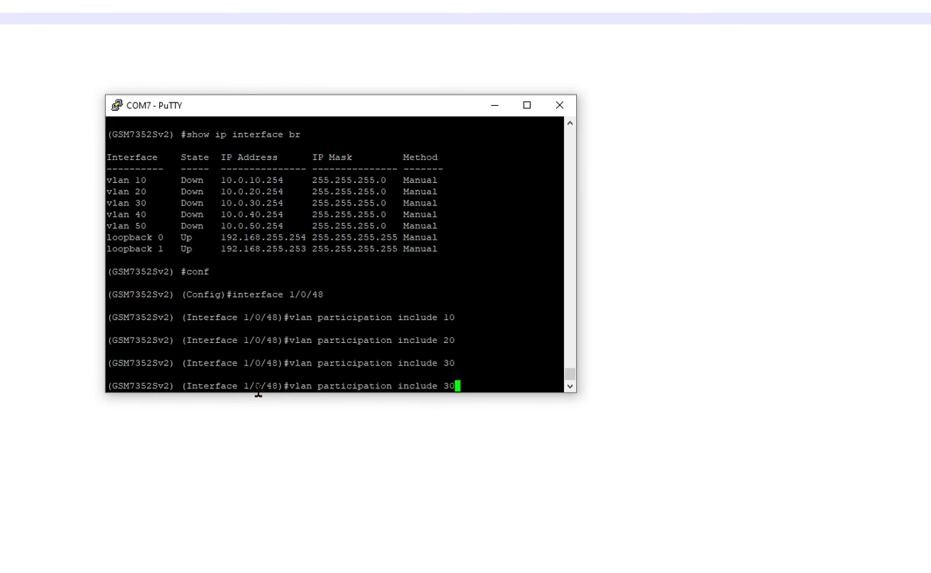
{"action": "key", "text": "BackSpace"}
{"action": "key", "text": "BackSpace"}
{"action": "type", "text": "40"}
{"action": "key", "text": "Return"}
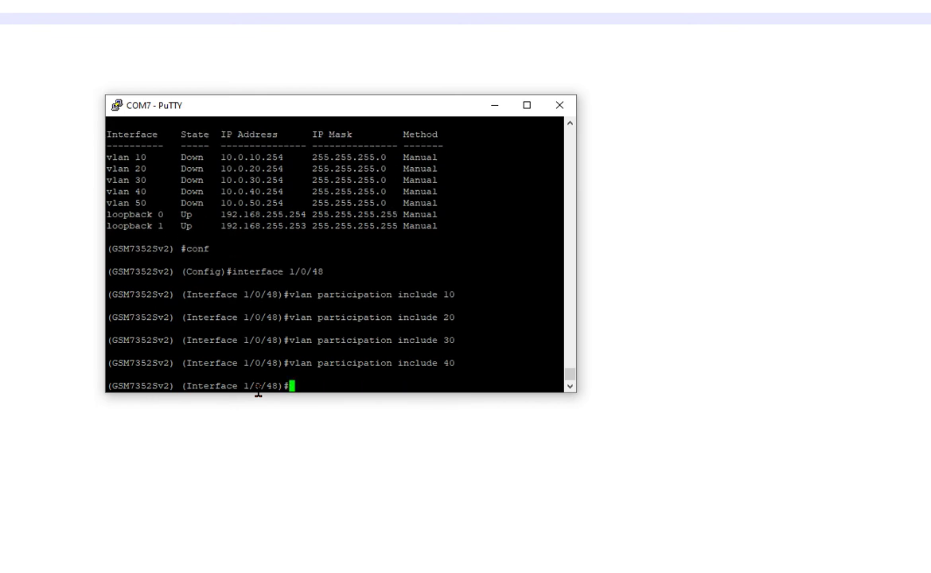
{"action": "key", "text": "Up"}
{"action": "key", "text": "BackSpace"}
{"action": "key", "text": "BackSpace"}
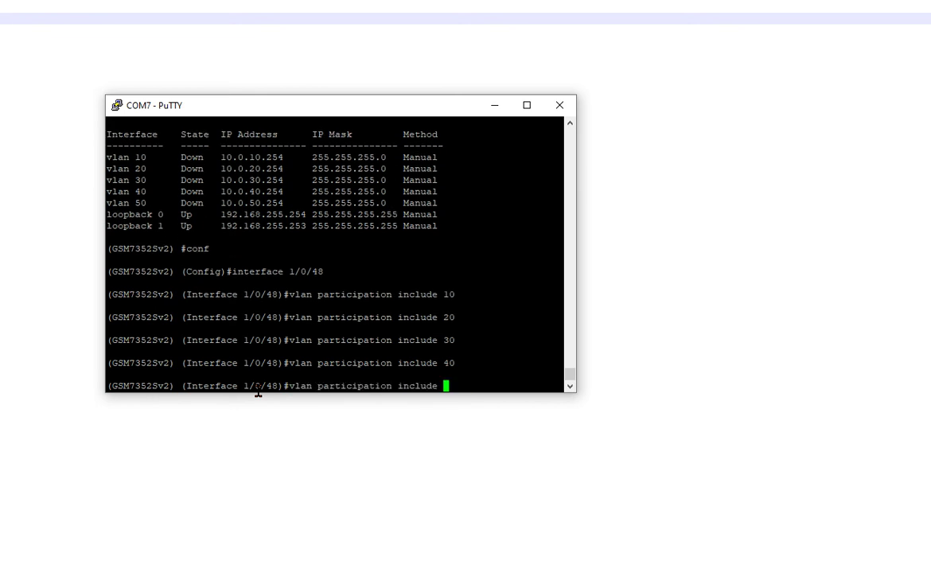
{"action": "type", "text": "50"}
{"action": "key", "text": "Return"}
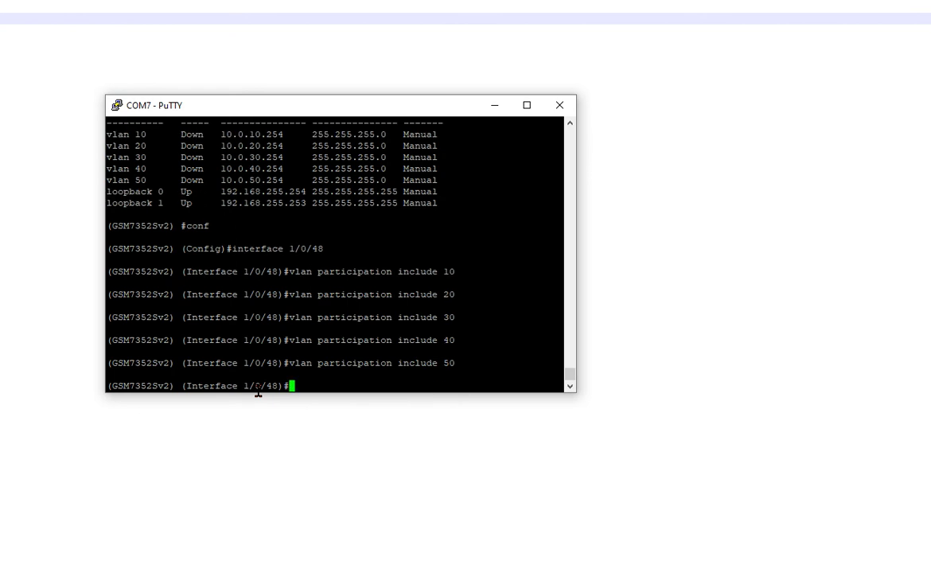
{"action": "type", "text": "vlan pvid 1"}
{"action": "key", "text": "Return"}
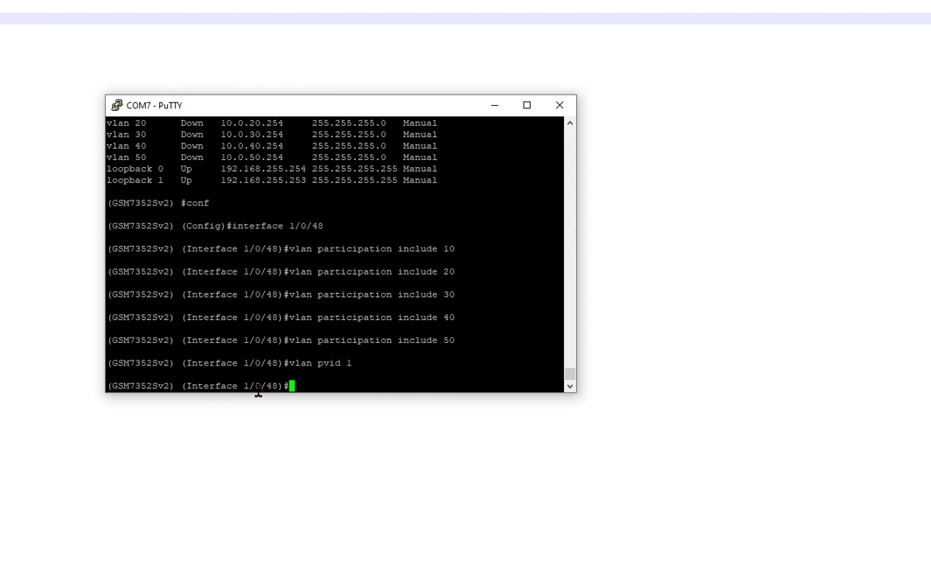
Step: Back in privileged mode, show port 1/0/48's running config, then the IP interface summary
{"action": "type", "text": "exit"}
{"action": "key", "text": "Return"}
{"action": "type", "text": "exit"}
{"action": "key", "text": "Return"}
{"action": "type", "text": "show running-config "}
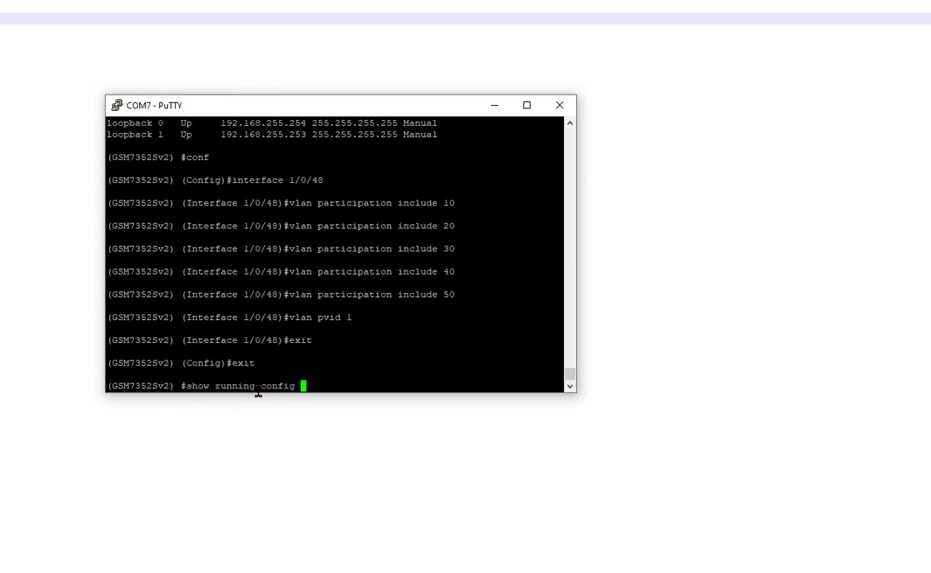
{"action": "type", "text": "interface 1/0"}
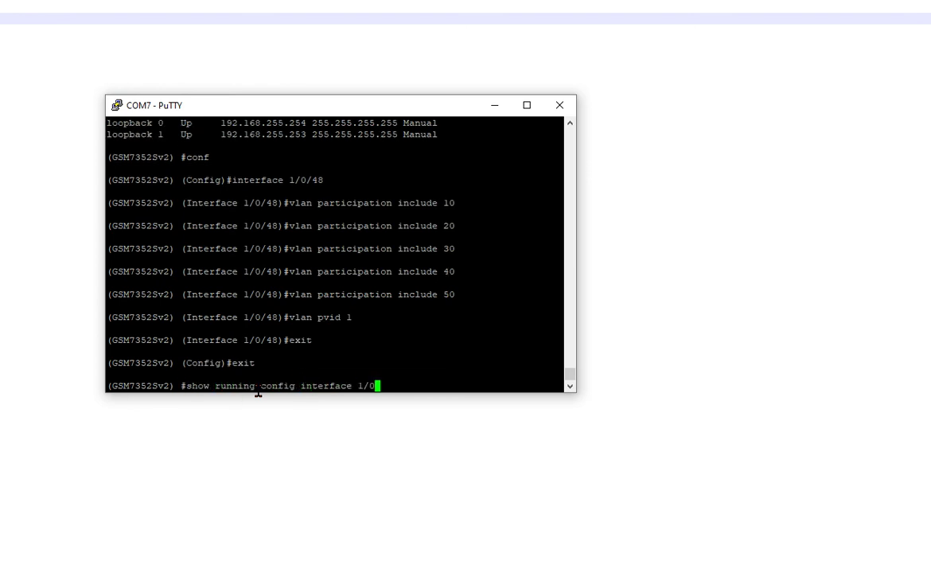
{"action": "type", "text": "/48"}
{"action": "key", "text": "Return"}
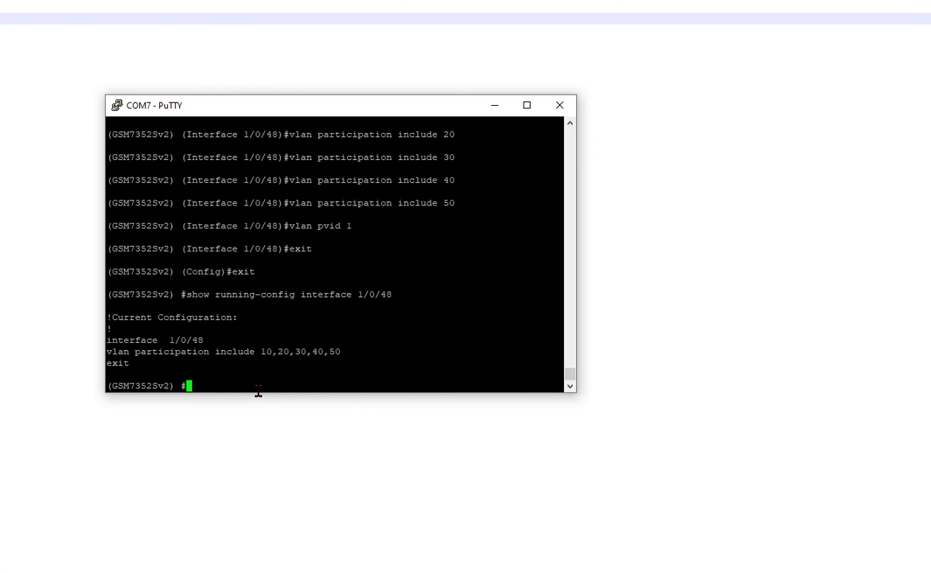
{"action": "type", "text": "show ip interface brief"}
{"action": "key", "text": "Return"}
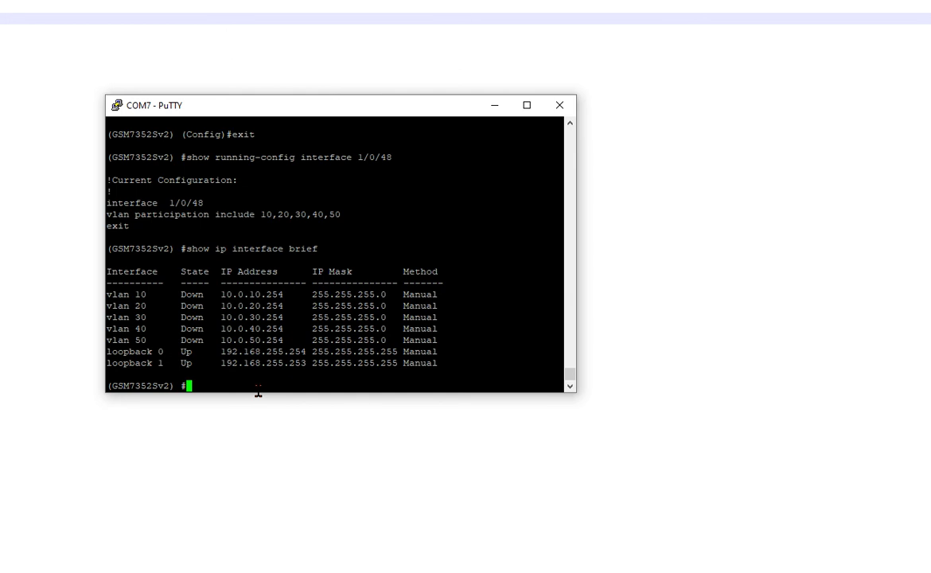
Step: Rerun the IP interface summary and highlight VLAN rows 10–50 now showing Up
{"action": "key", "text": "Up"}
{"action": "key", "text": "Return"}
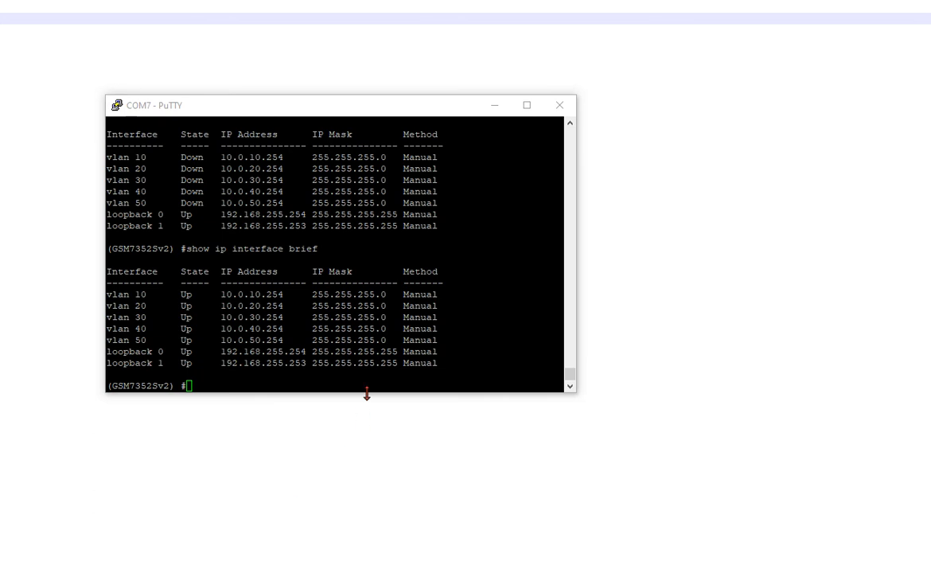
{"action": "left_click", "coordinate": [339, 332]}
{"action": "left_click", "coordinate": [322, 248]}
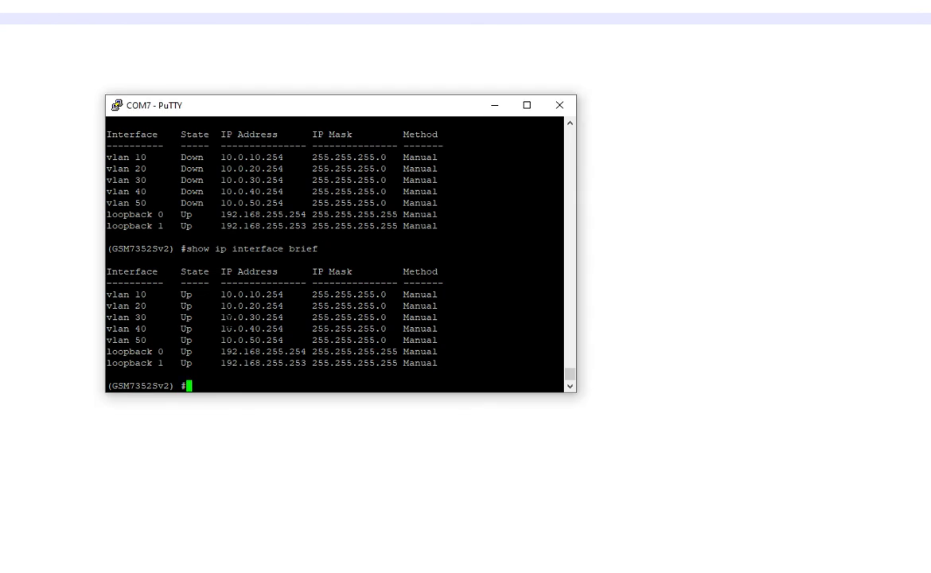
{"action": "left_click_drag", "start_coordinate": [112, 292], "coordinate": [163, 339]}
{"action": "left_click", "coordinate": [224, 367]}
Step: Show port 1/0/48's running config and highlight its VLAN list 10,20,30,40,50
{"action": "type", "text": "show running-config int"}
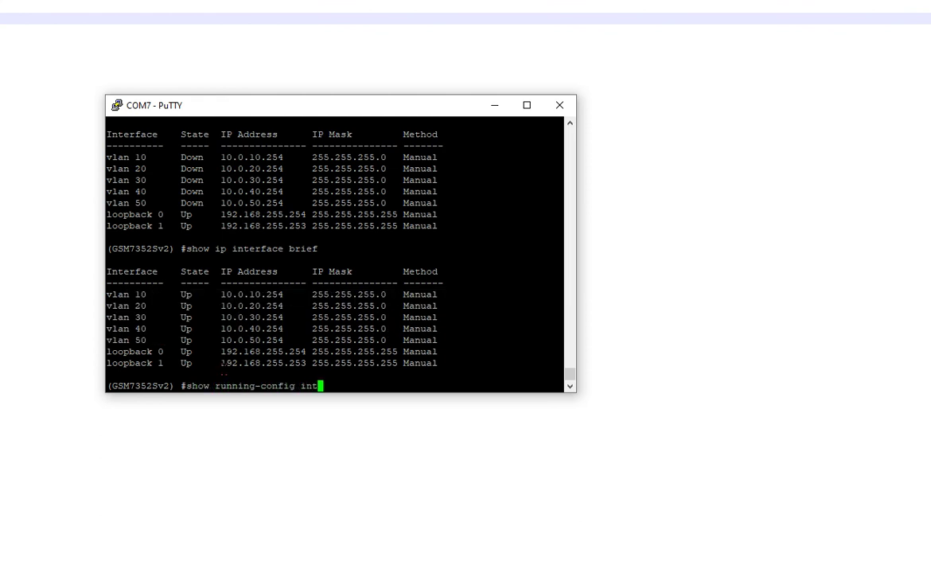
{"action": "type", "text": "erface 1/0/48"}
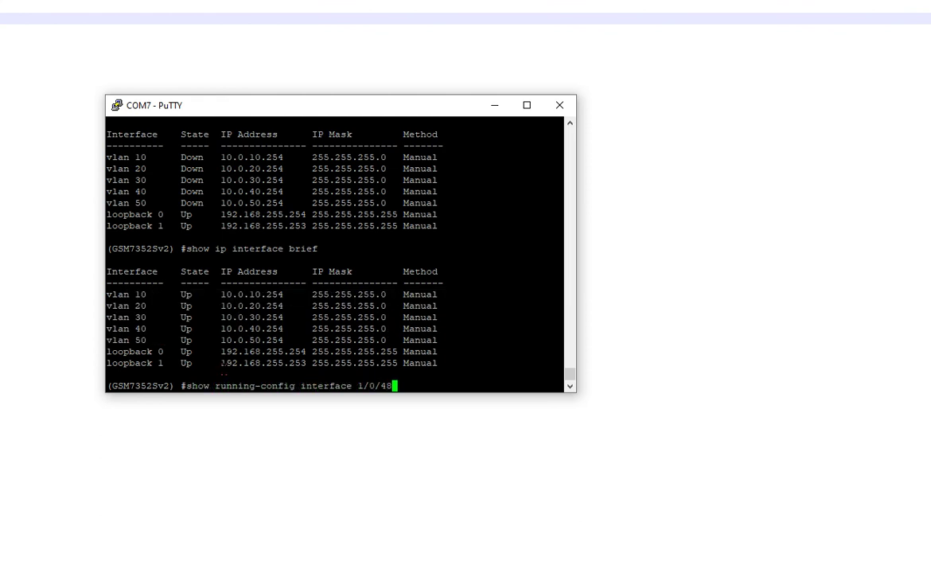
{"action": "key", "text": "Return"}
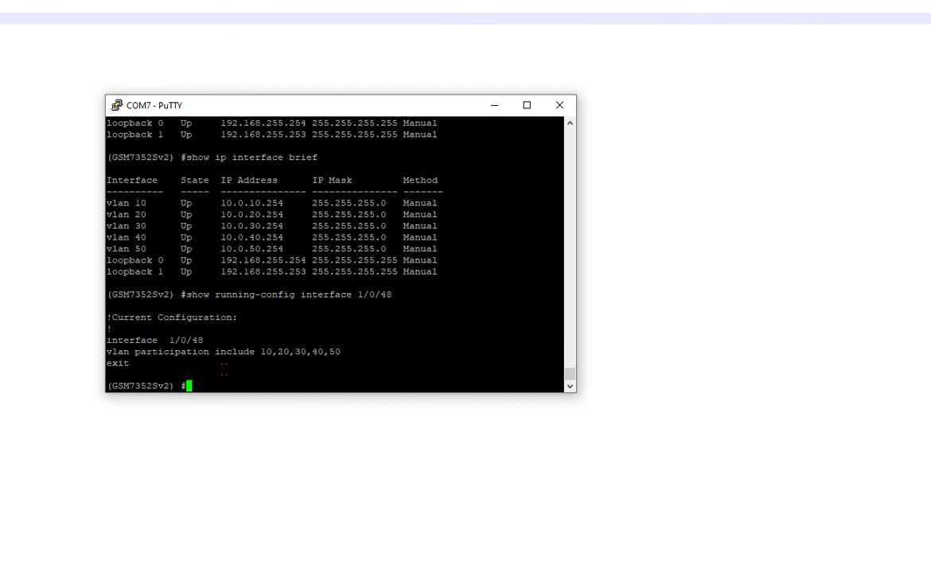
{"action": "left_click_drag", "start_coordinate": [220, 332], "coordinate": [170, 338]}
{"action": "left_click", "coordinate": [233, 344]}
{"action": "left_click_drag", "start_coordinate": [261, 351], "coordinate": [345, 351]}
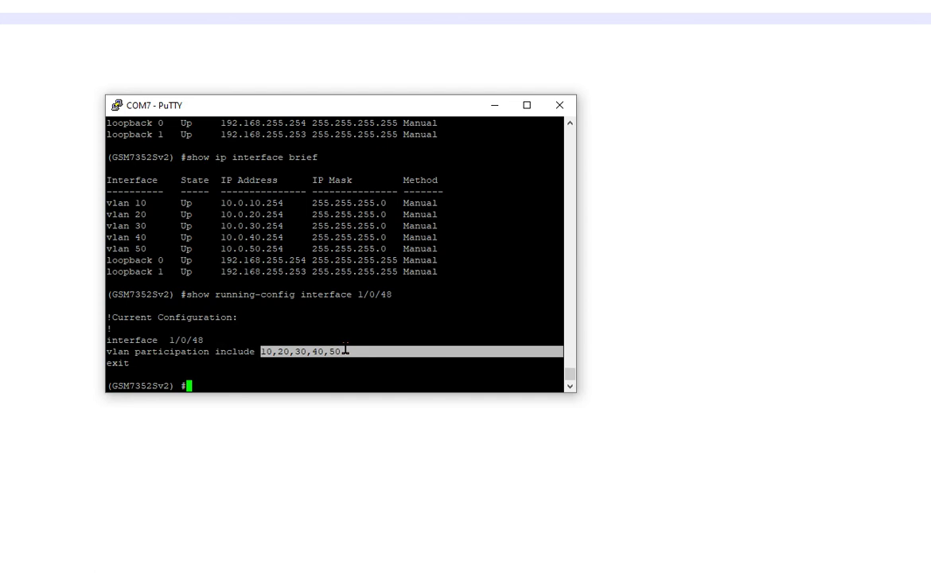
{"action": "left_click", "coordinate": [340, 367]}
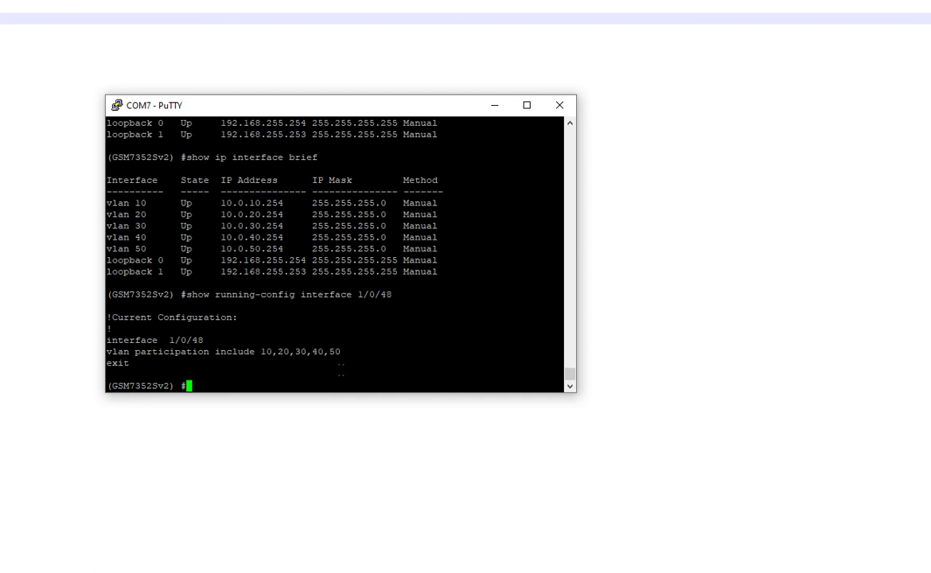
Step: Show the running config of port 1/0/10, which has no VLAN settings yet
{"action": "type", "text": "show running-config int"}
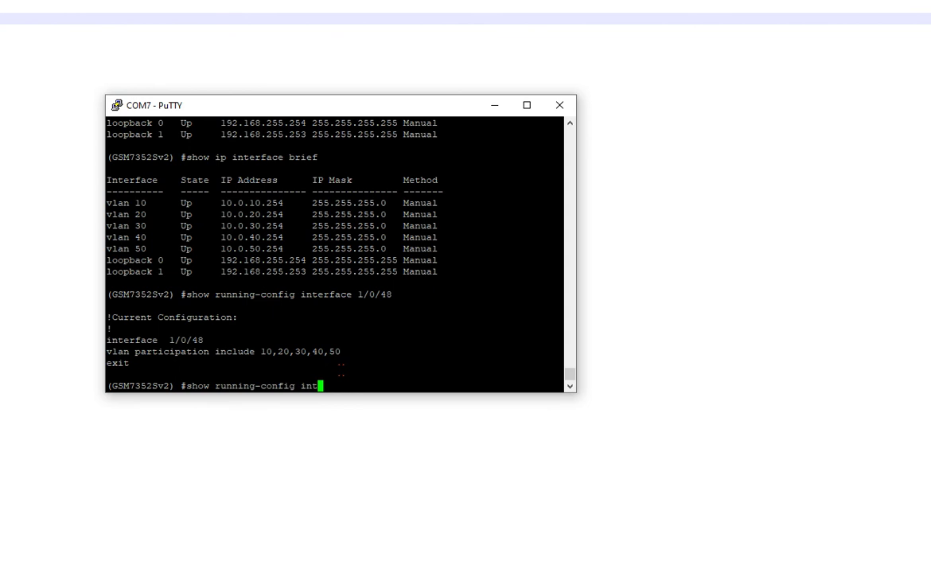
{"action": "key", "text": "Tab"}
{"action": "type", "text": "1/0/10"}
{"action": "key", "text": "Return"}
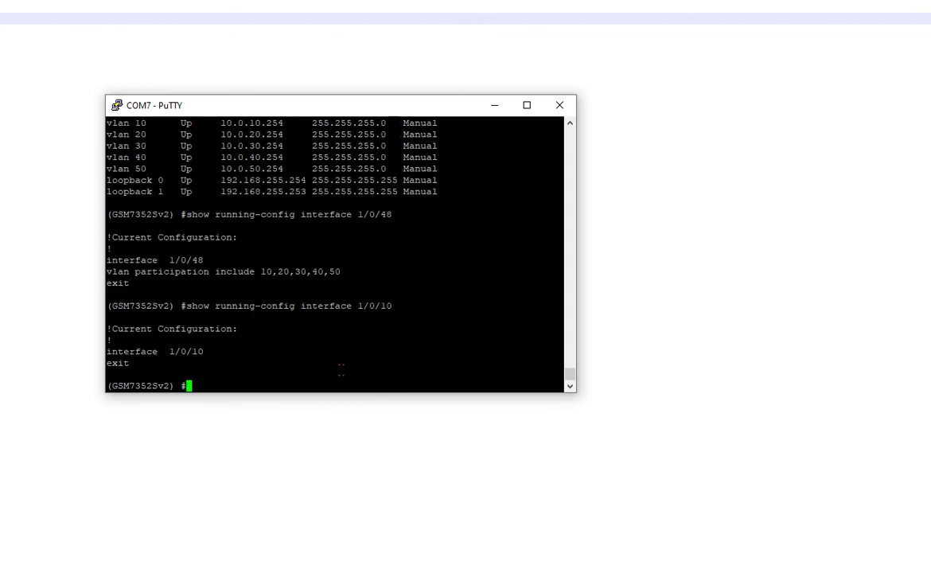
Step: Configure port 1/0/10 with VLAN 10 participation and PVID 10
{"action": "type", "text": "conf"}
{"action": "key", "text": "Return"}
{"action": "type", "text": "interface 1/0/10"}
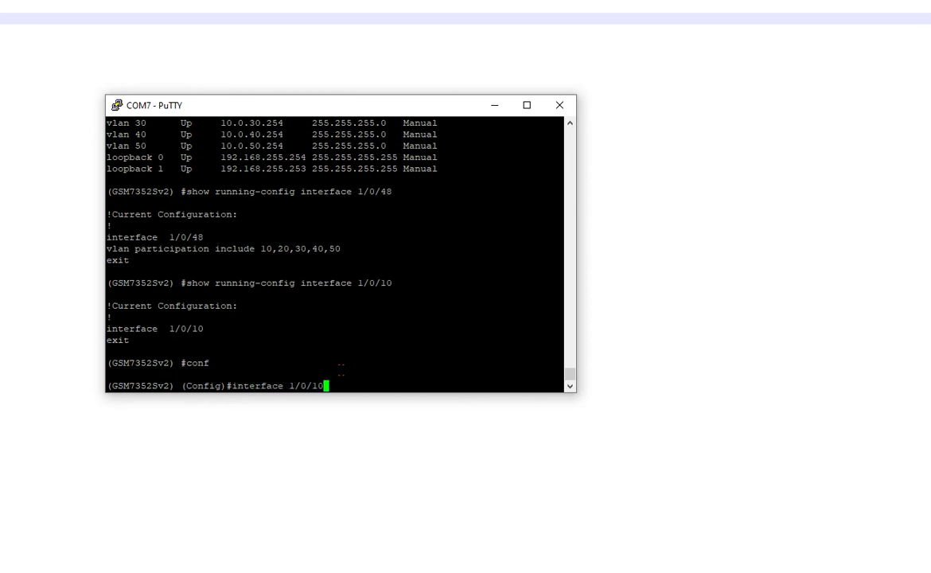
{"action": "key", "text": "Return"}
{"action": "type", "text": "vlan participation "}
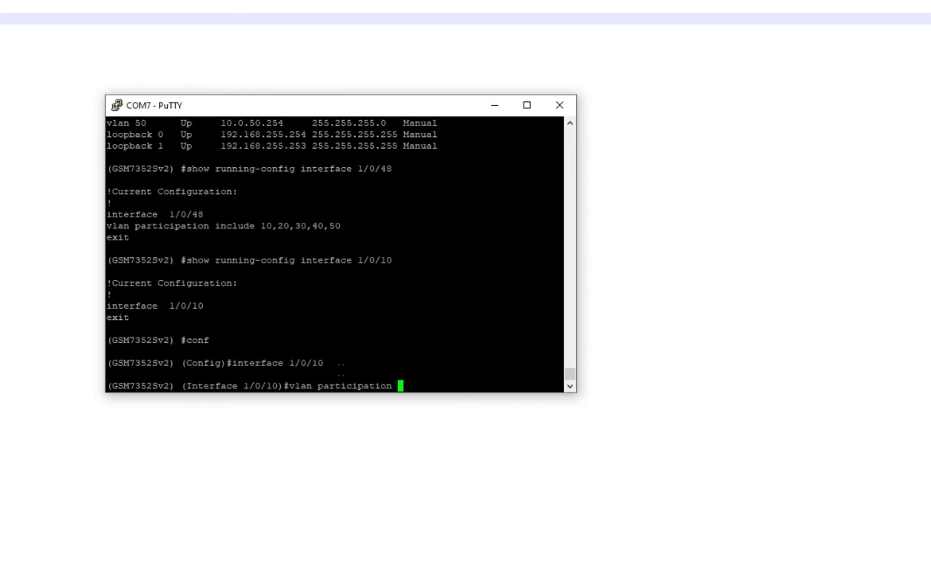
{"action": "type", "text": "include 10"}
{"action": "key", "text": "Return"}
{"action": "type", "text": "vlan pvid 10"}
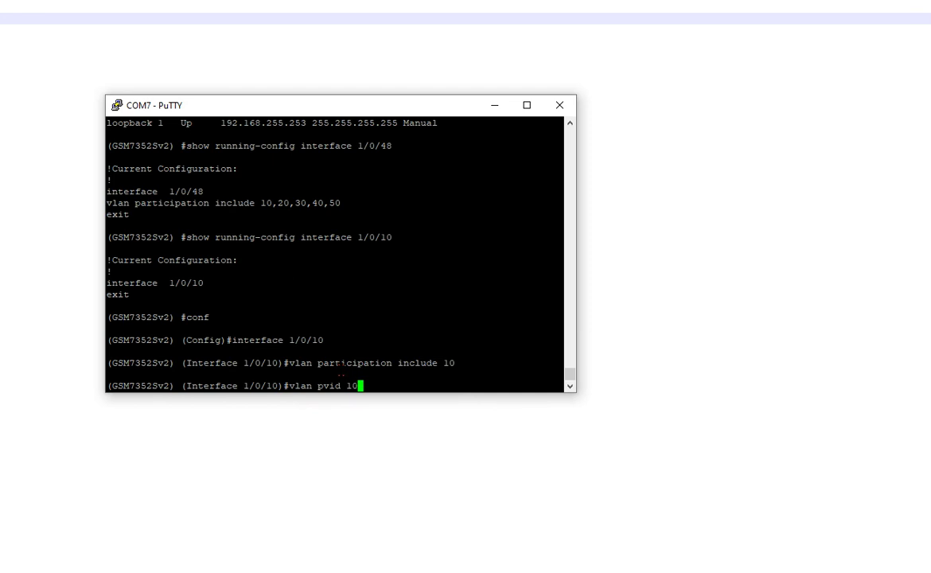
{"action": "key", "text": "Return"}
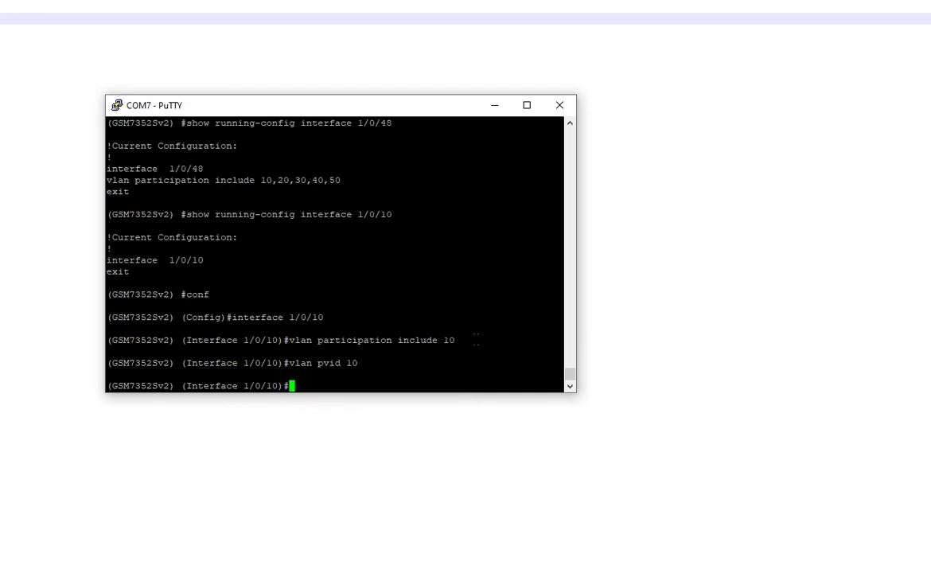
Step: Highlight the 'vlan participation include 10' and 'vlan pvid 10' lines
{"action": "left_click_drag", "start_coordinate": [475, 339], "coordinate": [290, 341]}
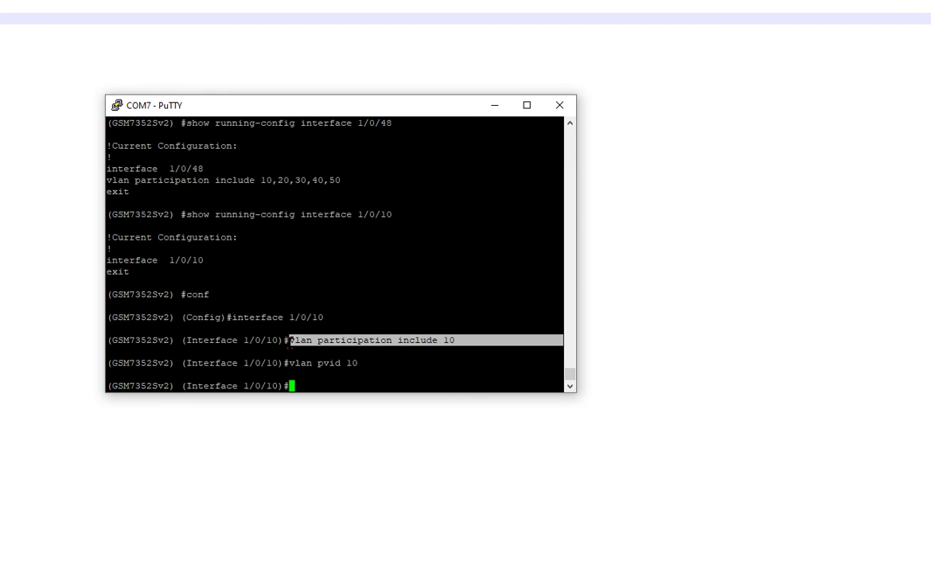
{"action": "left_click", "coordinate": [374, 358]}
{"action": "left_click_drag", "start_coordinate": [374, 359], "coordinate": [291, 362]}
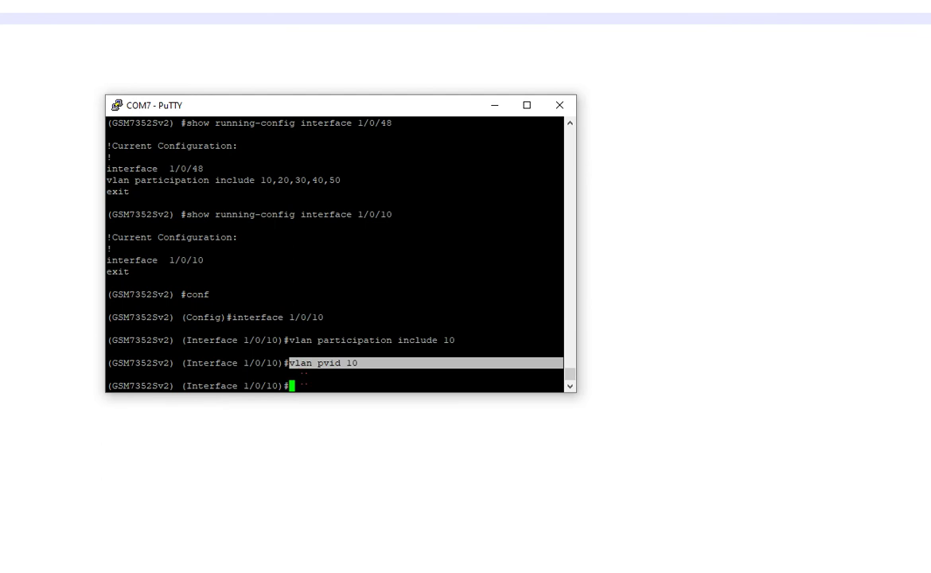
{"action": "left_click_drag", "start_coordinate": [290, 339], "coordinate": [367, 363]}
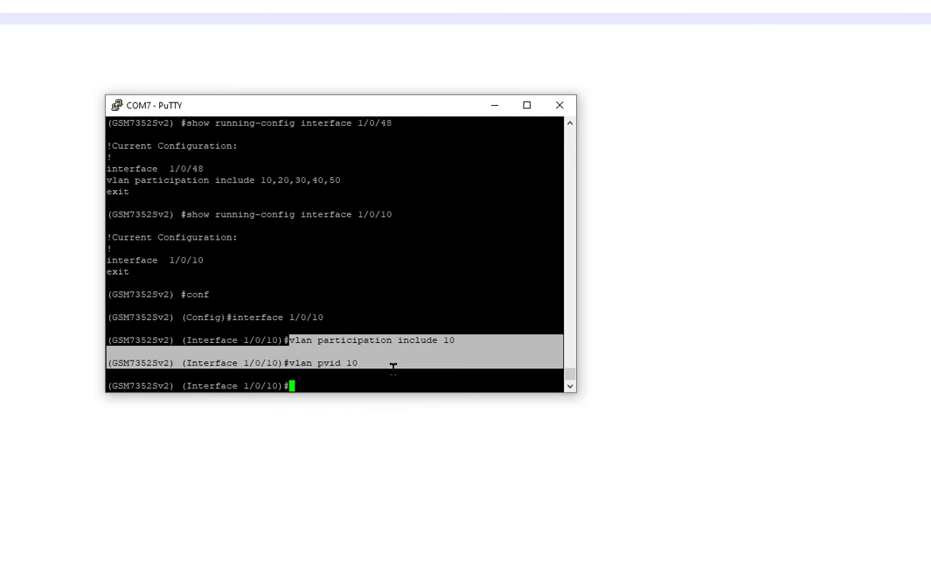
{"action": "left_click", "coordinate": [393, 366]}
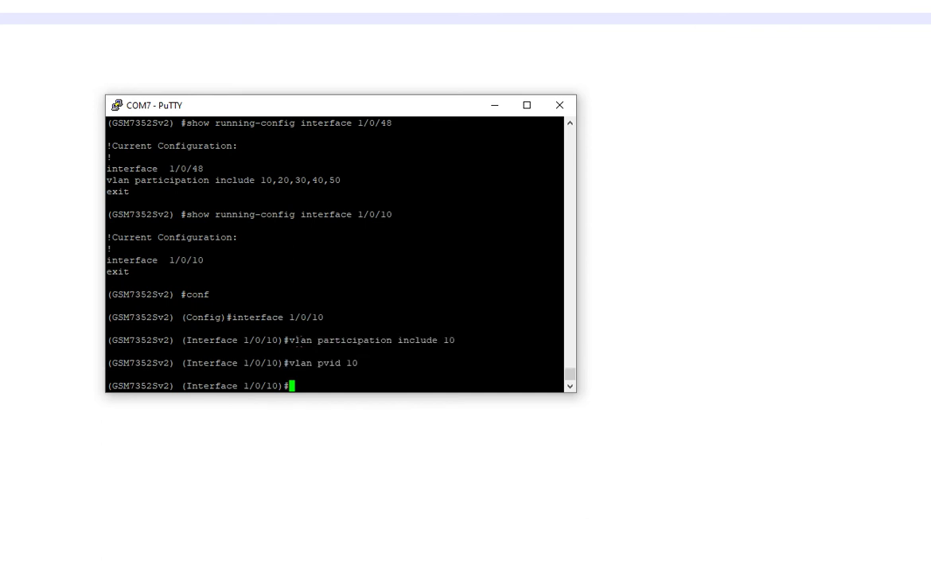
{"action": "left_click_drag", "start_coordinate": [289, 340], "coordinate": [385, 364]}
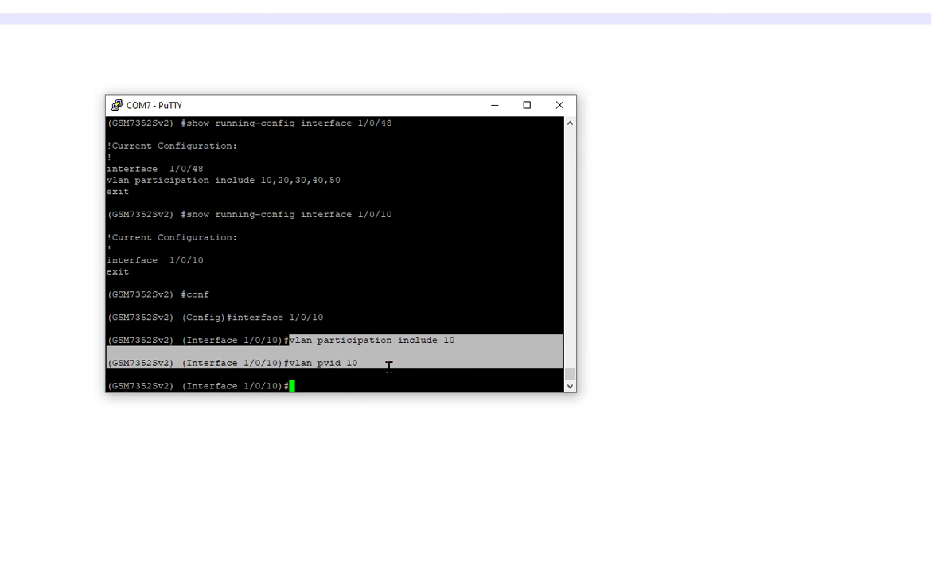
{"action": "left_click", "coordinate": [388, 366]}
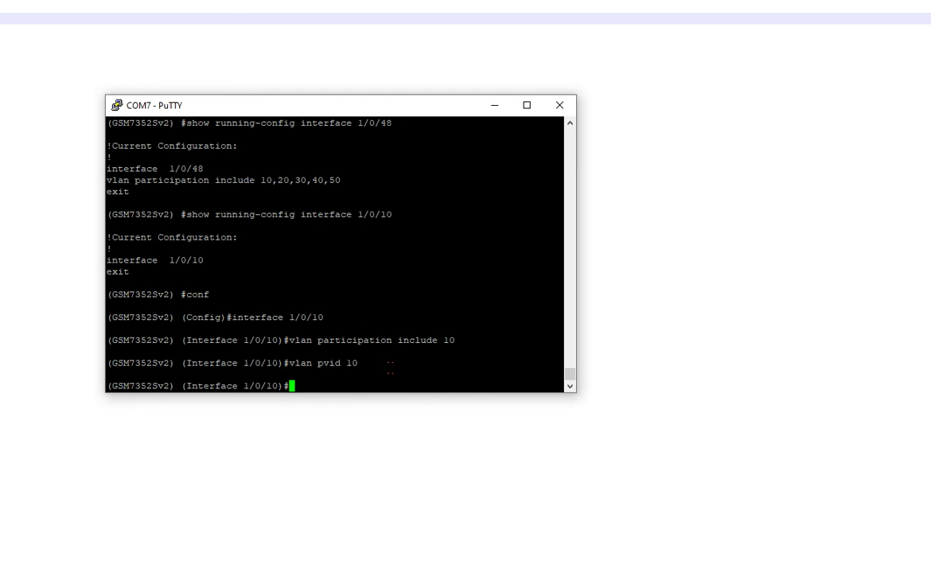
Step: Check port 1/0/10's vlan pvid 10 line in show run, then display the IP route table
{"action": "type", "text": "exit"}
{"action": "key", "text": "Return"}
{"action": "type", "text": "exit"}
{"action": "key", "text": "Return"}
{"action": "type", "text": "show run"}
{"action": "key", "text": "Return"}
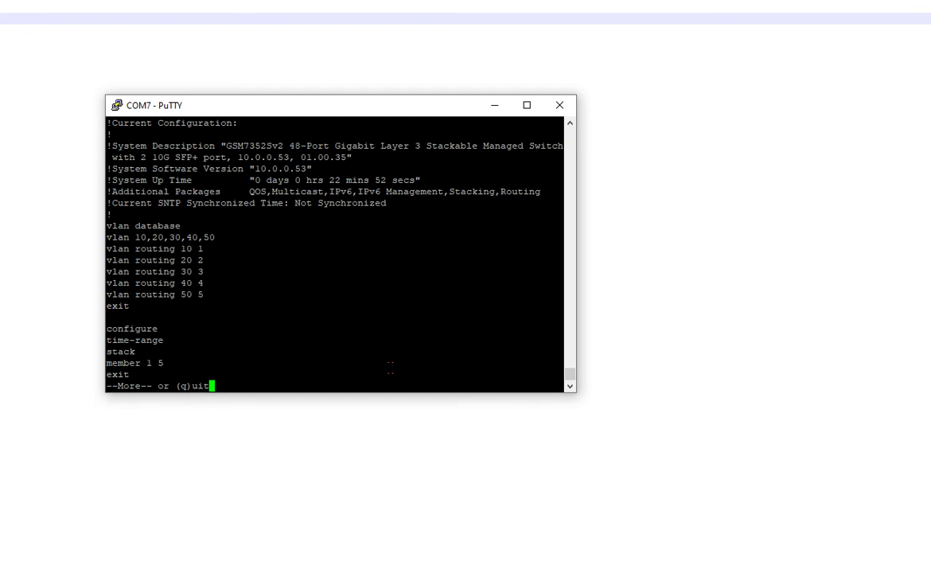
{"action": "key", "text": "space"}
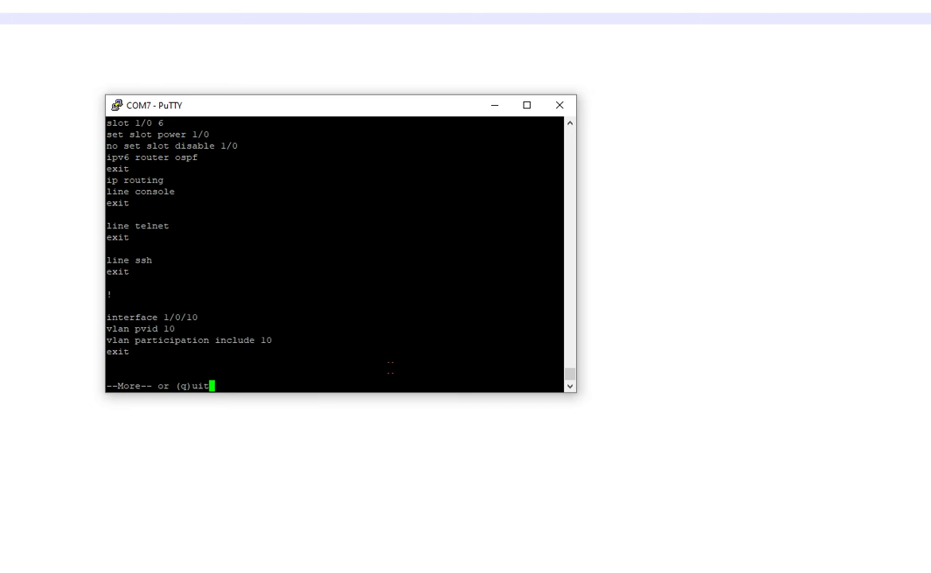
{"action": "triple_click", "coordinate": [119, 328]}
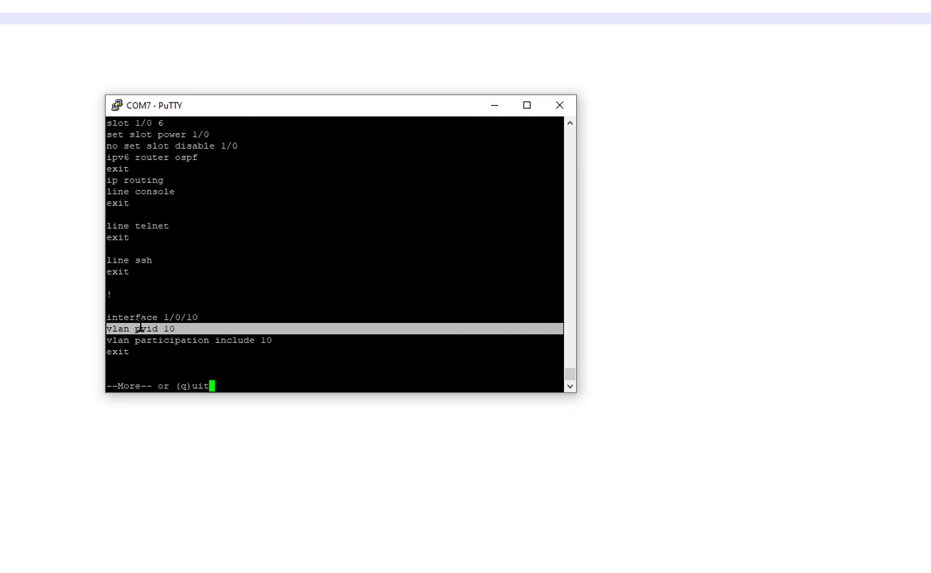
{"action": "left_click", "coordinate": [267, 374]}
{"action": "key", "text": "q"}
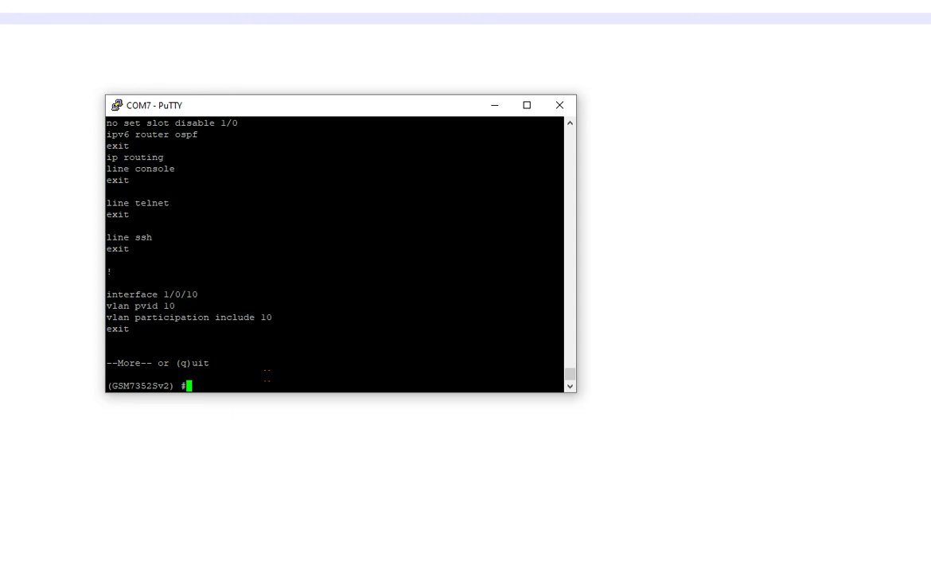
{"action": "type", "text": "show ip route"}
{"action": "key", "text": "Return"}
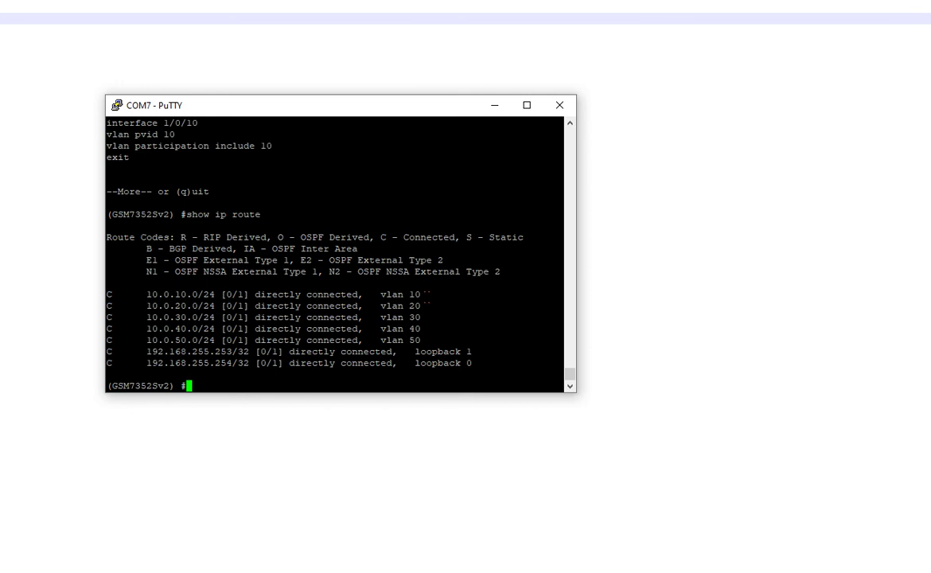
Step: Ping 10.0.10.254 sourced from loopback 1, then from loopback 0
{"action": "left_click_drag", "start_coordinate": [426, 296], "coordinate": [148, 294]}
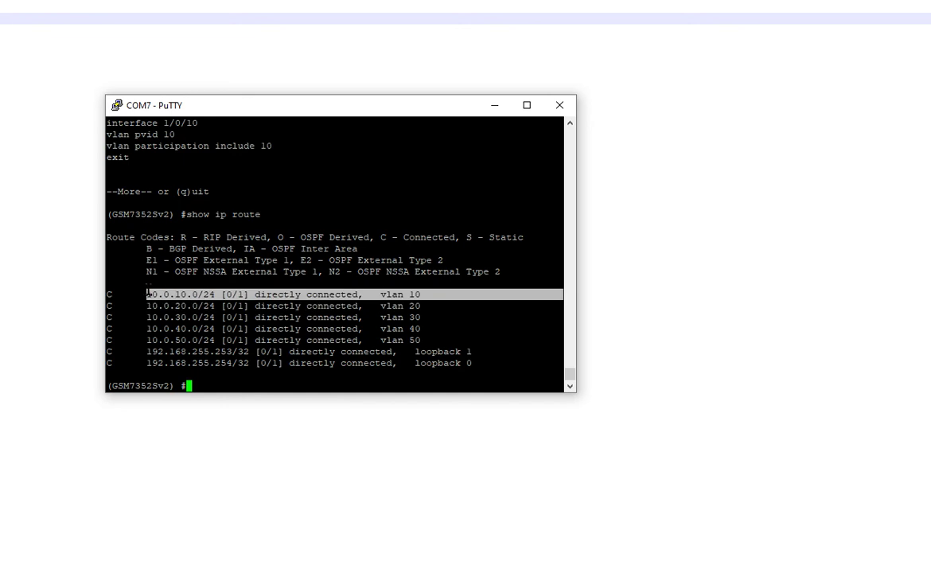
{"action": "left_click", "coordinate": [229, 376]}
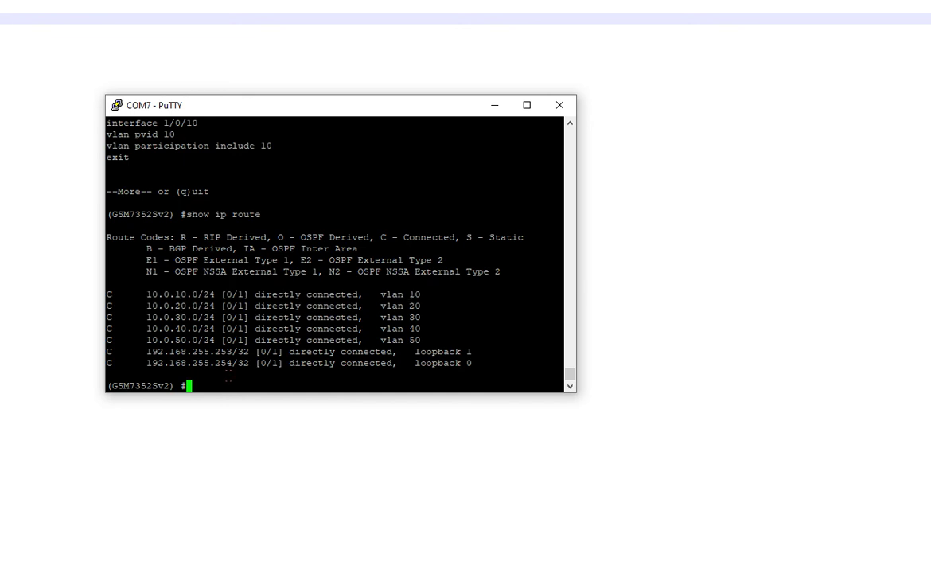
{"action": "type", "text": "ping 10.0.10.254 source "}
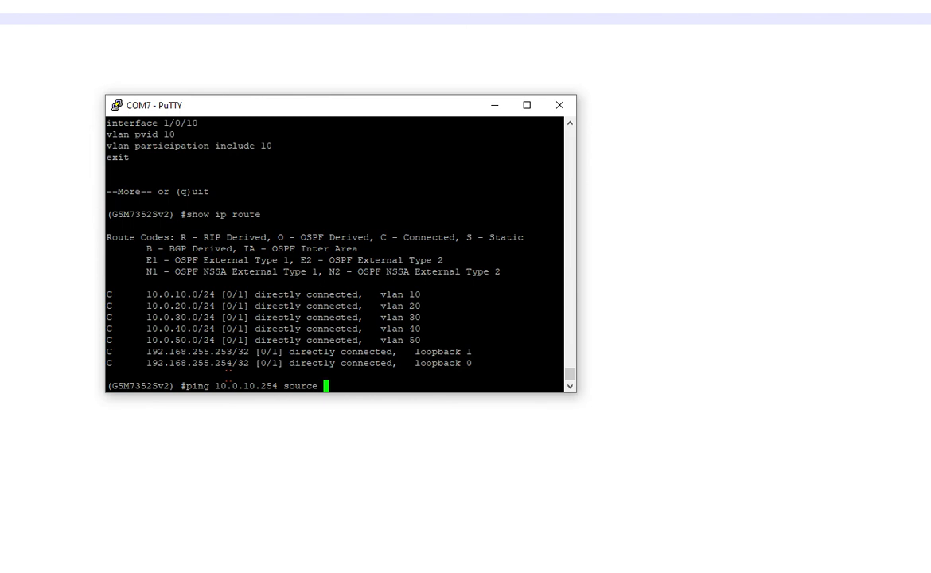
{"action": "type", "text": "loopback 1"}
{"action": "key", "text": "Return"}
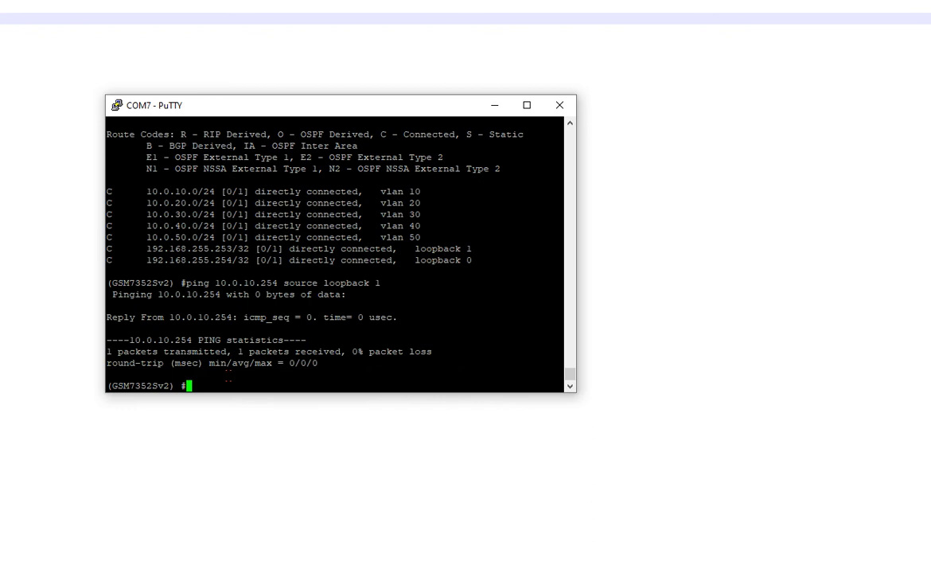
{"action": "key", "text": "Up"}
{"action": "key", "text": "BackSpace"}
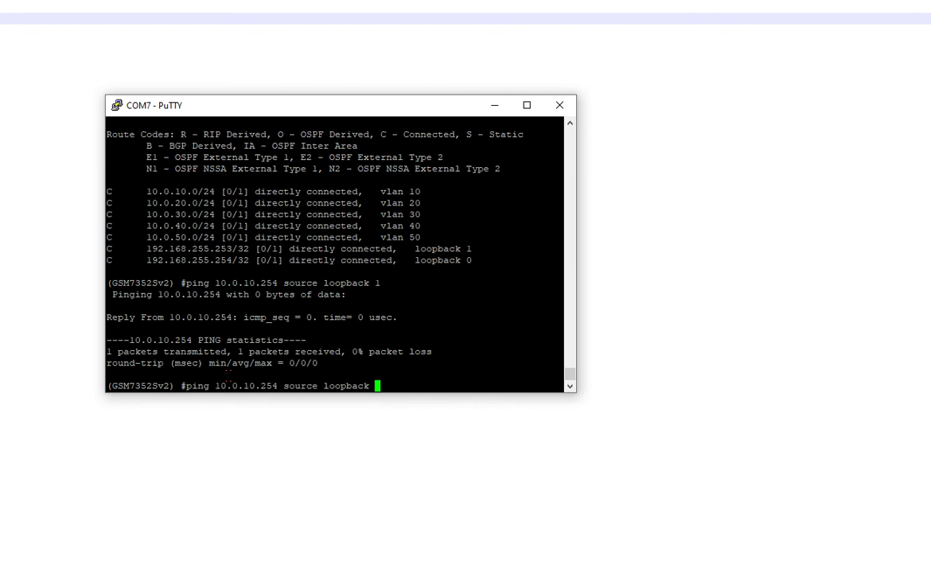
{"action": "type", "text": "0"}
{"action": "key", "text": "Return"}
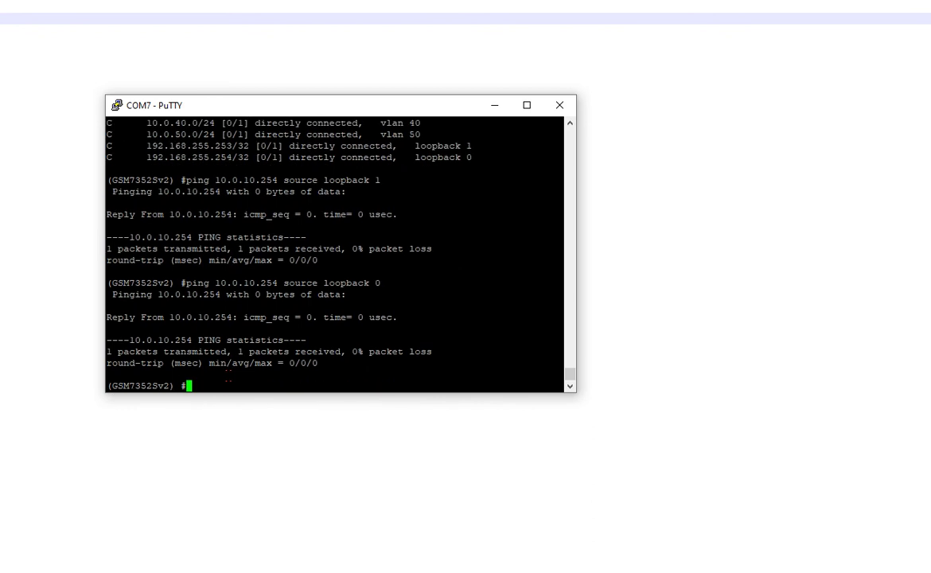
Step: Ping 10.0.10.254 sourced from 10.0.50.254
{"action": "key", "text": "Up"}
{"action": "key", "text": "BackSpace"}
{"action": "key", "text": "BackSpace"}
{"action": "key", "text": "BackSpace"}
{"action": "key", "text": "BackSpace"}
{"action": "key", "text": "BackSpace"}
{"action": "key", "text": "BackSpace"}
{"action": "key", "text": "BackSpace"}
{"action": "key", "text": "BackSpace"}
{"action": "key", "text": "BackSpace"}
{"action": "key", "text": "BackSpace"}
{"action": "type", "text": "vl"}
{"action": "key", "text": "BackSpace"}
{"action": "key", "text": "BackSpace"}
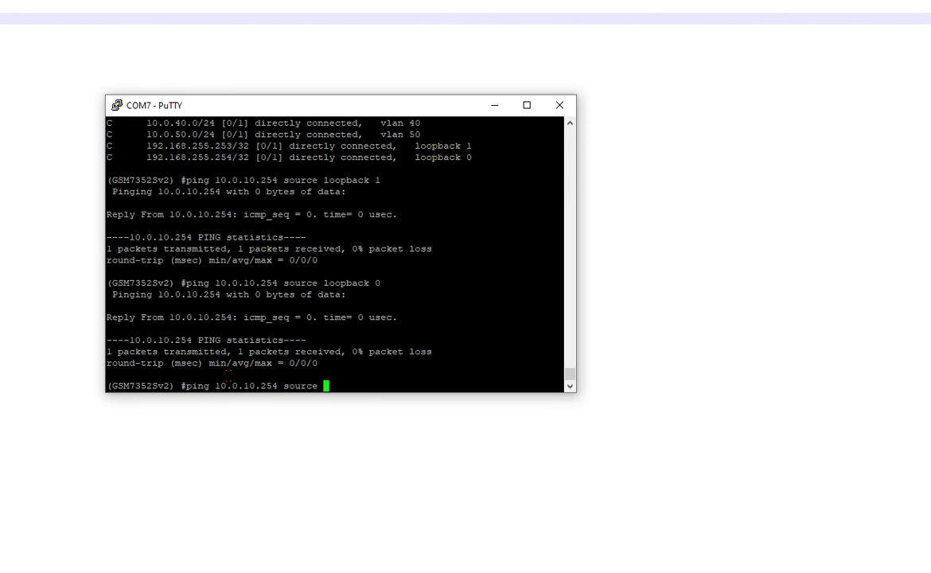
{"action": "type", "text": "10.0.50.254"}
{"action": "key", "text": "Return"}
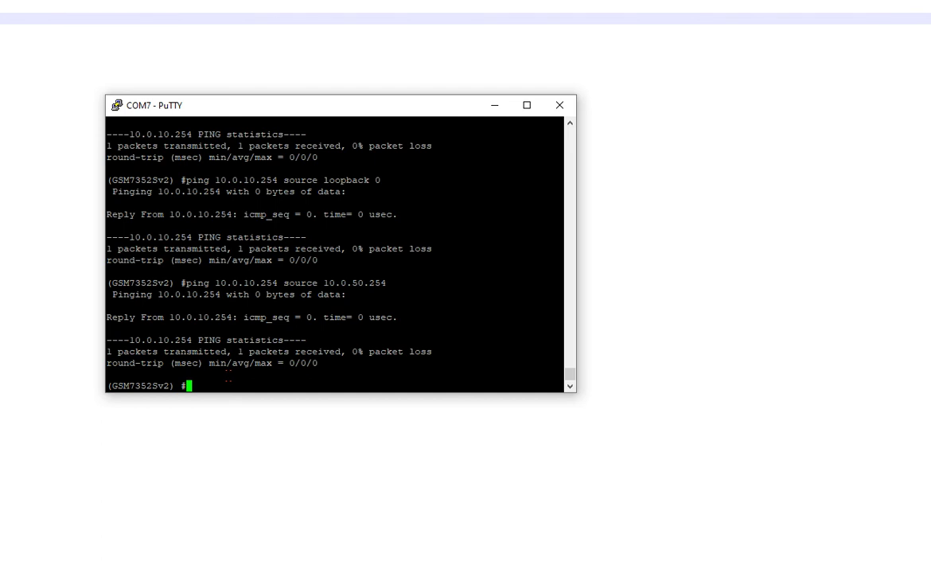
Step: After the incomplete 'ip rout' fails, run 'show ip route' to list the switch's route table
{"action": "type", "text": "ip route"}
{"action": "key", "text": "Return"}
{"action": "type", "text": "show ip route"}
{"action": "key", "text": "Return"}
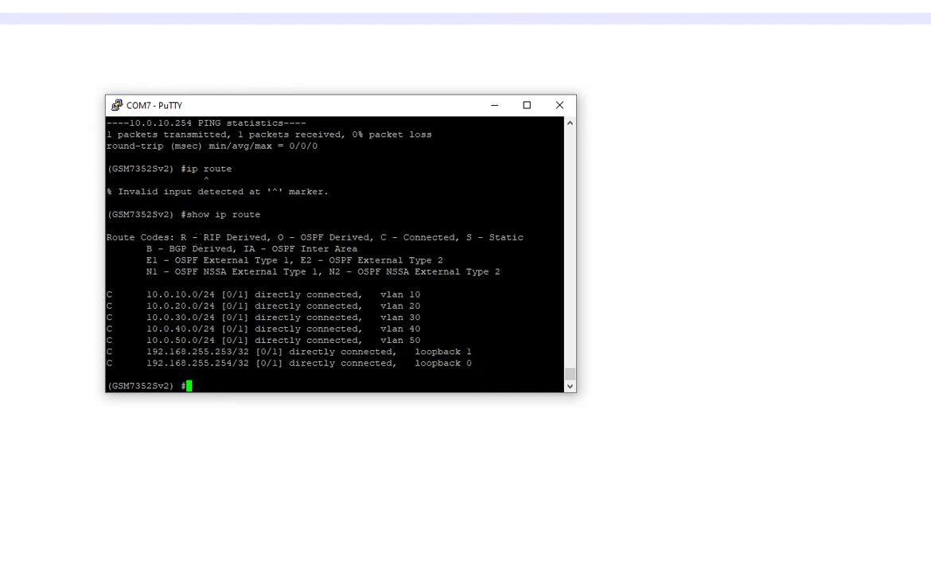
Step: Highlight the route code legend: RIP, Connected, Static, and the OSPF external/NSSA lines
{"action": "left_click_drag", "start_coordinate": [180, 237], "coordinate": [245, 237]}
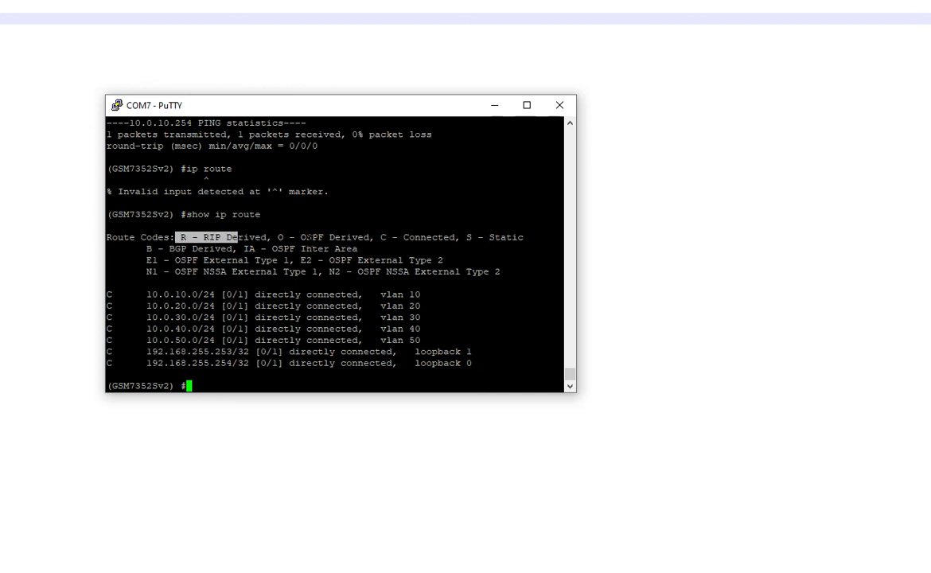
{"action": "left_click", "coordinate": [382, 237]}
{"action": "left_click_drag", "start_coordinate": [384, 237], "coordinate": [401, 237]}
{"action": "left_click", "coordinate": [401, 237]}
{"action": "left_click_drag", "start_coordinate": [467, 237], "coordinate": [483, 237]}
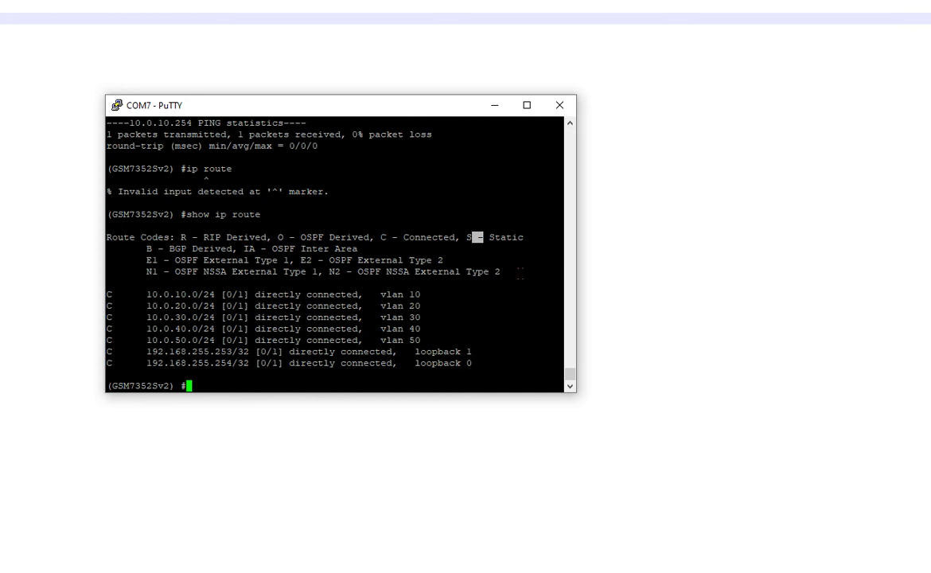
{"action": "left_click_drag", "start_coordinate": [480, 280], "coordinate": [154, 260]}
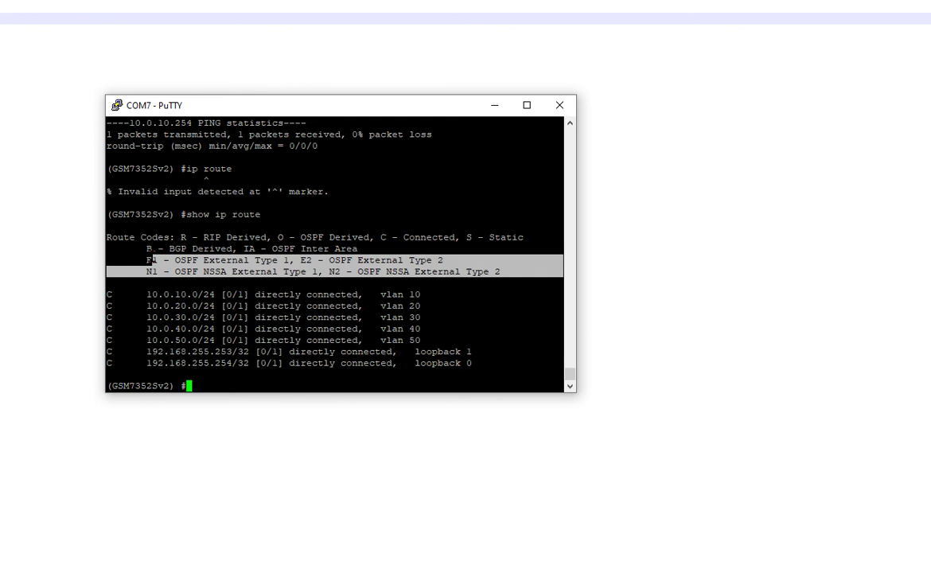
{"action": "left_click", "coordinate": [257, 256]}
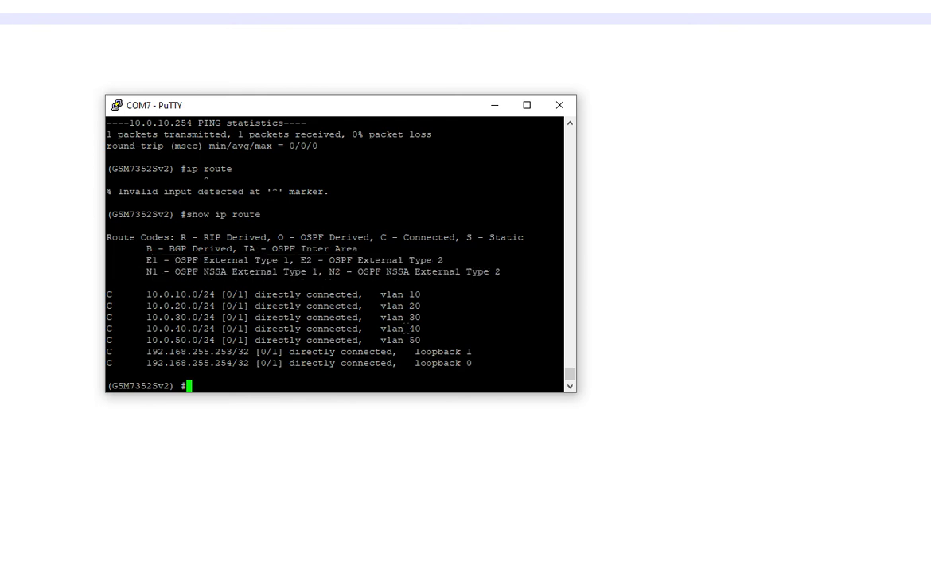